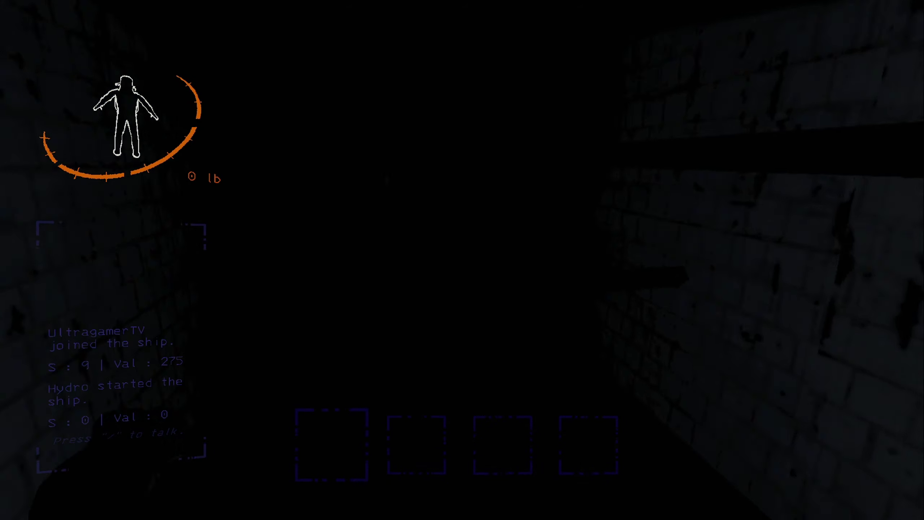
{"action": "key", "text": "w"}
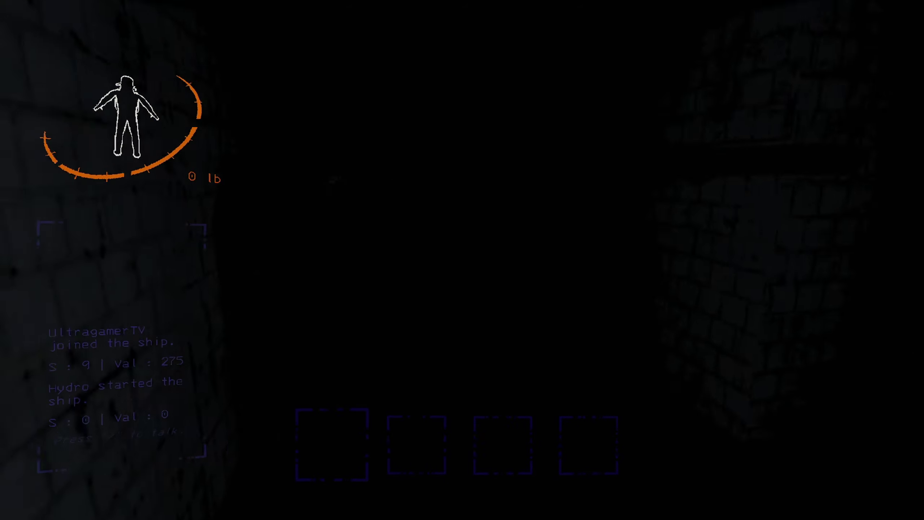
Walk the dark corridor, scan for scrap, and pick up the Plastic fish.
{"action": "right_click", "coordinate": [462, 260]}
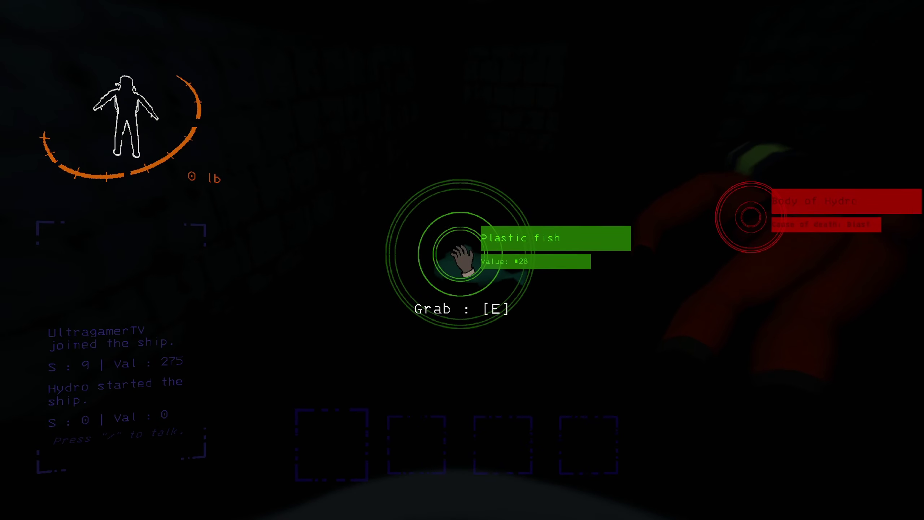
{"action": "key", "text": "e"}
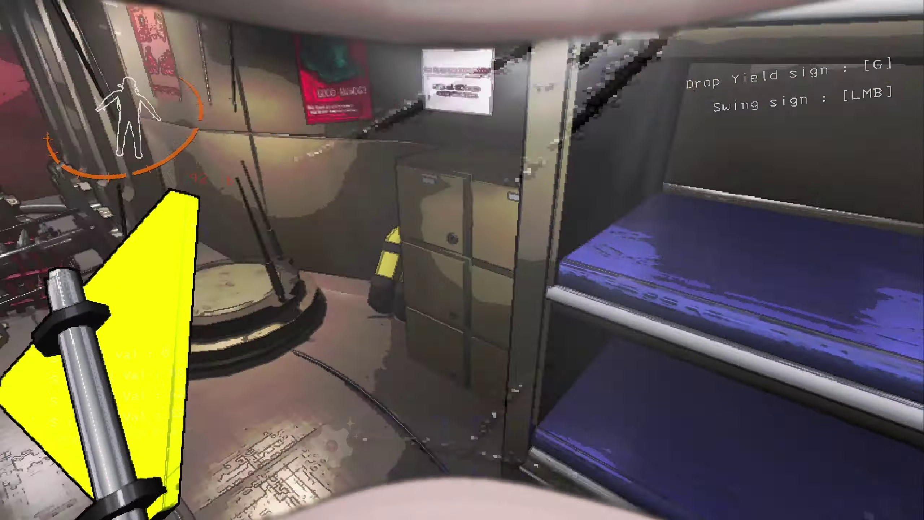
Walk through the dark brick corridors past the steam leak to the closed door.
{"action": "key", "text": "w"}
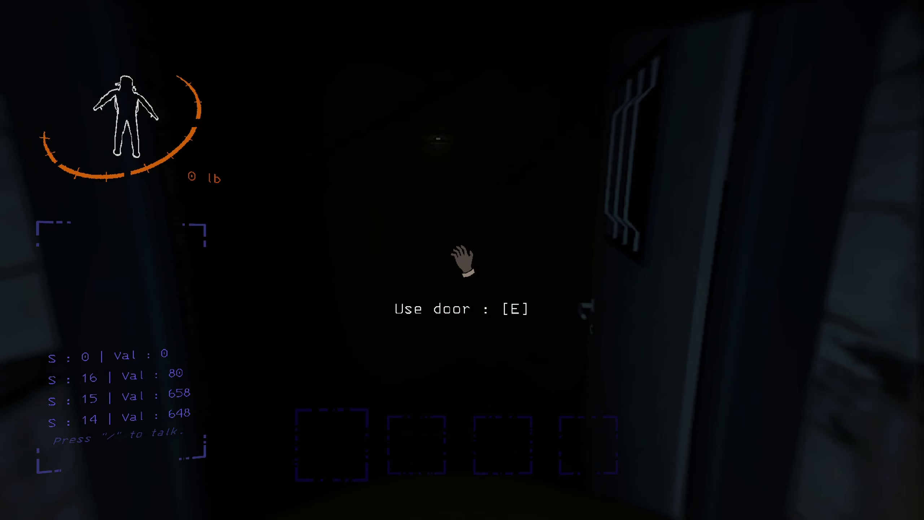
Pick up the body, shut the door on the coil-head, scan it, and drop the body.
{"action": "key", "text": "e"}
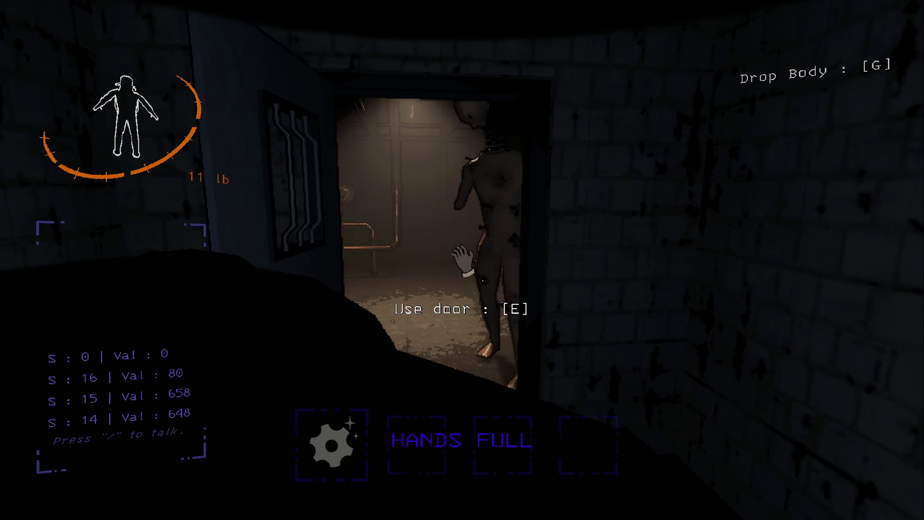
{"action": "key", "text": "e"}
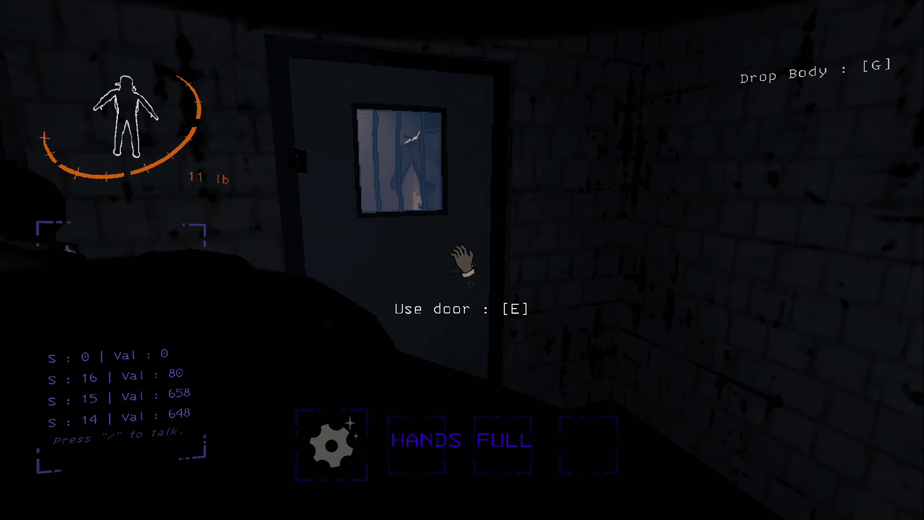
{"action": "key", "text": "s"}
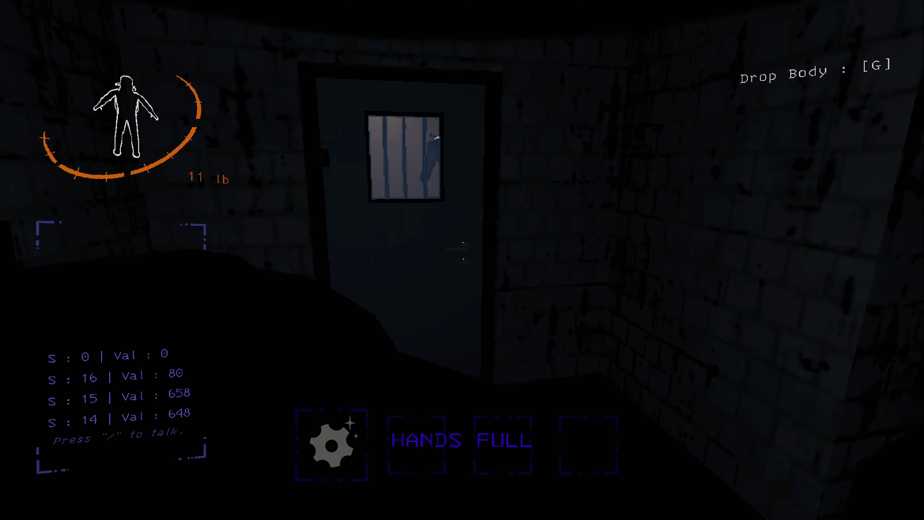
{"action": "right_click", "coordinate": [462, 261]}
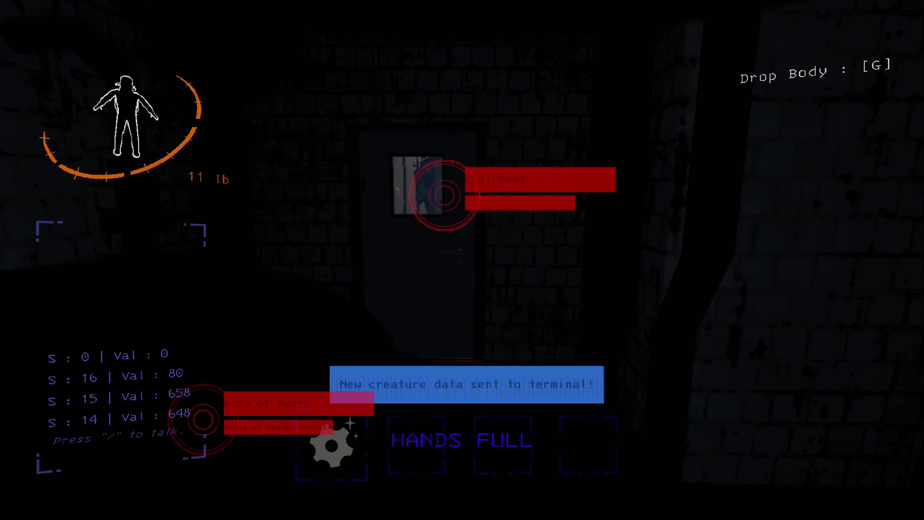
{"action": "key", "text": "w"}
{"action": "key", "text": "g"}
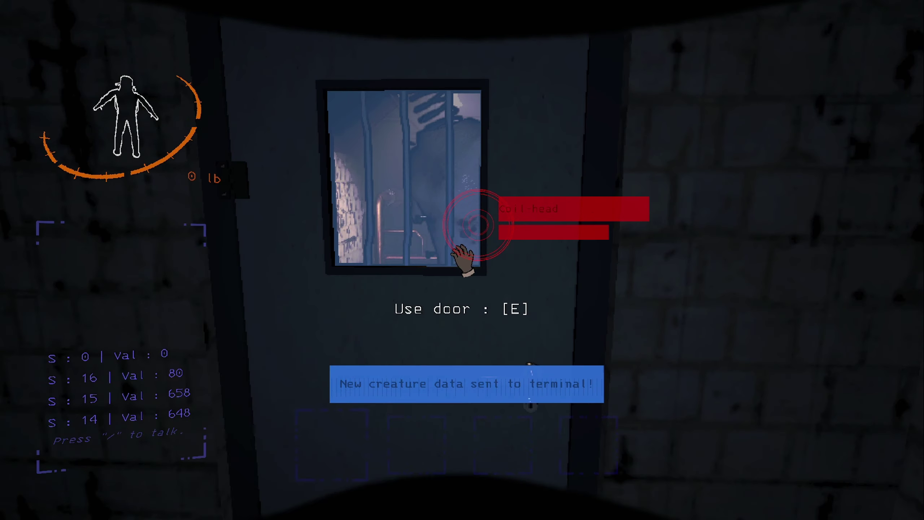
{"action": "key", "text": "s"}
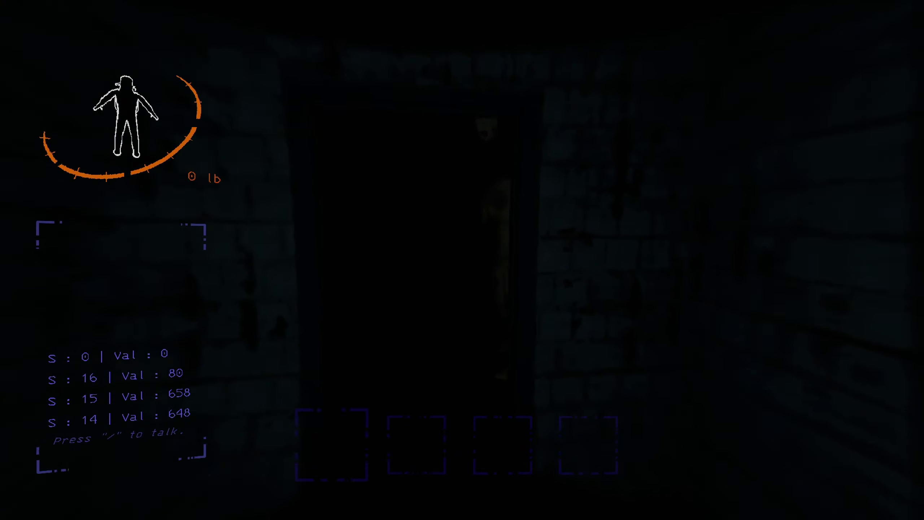
Go through the doorway, descend the stairwell, and back away from the coil-head onto the catwalk.
{"action": "key", "text": "w"}
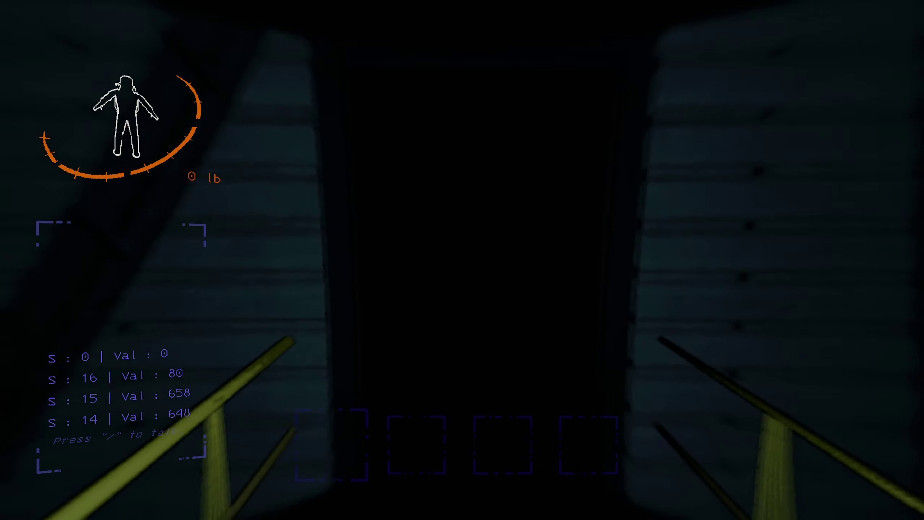
{"action": "key", "text": "w"}
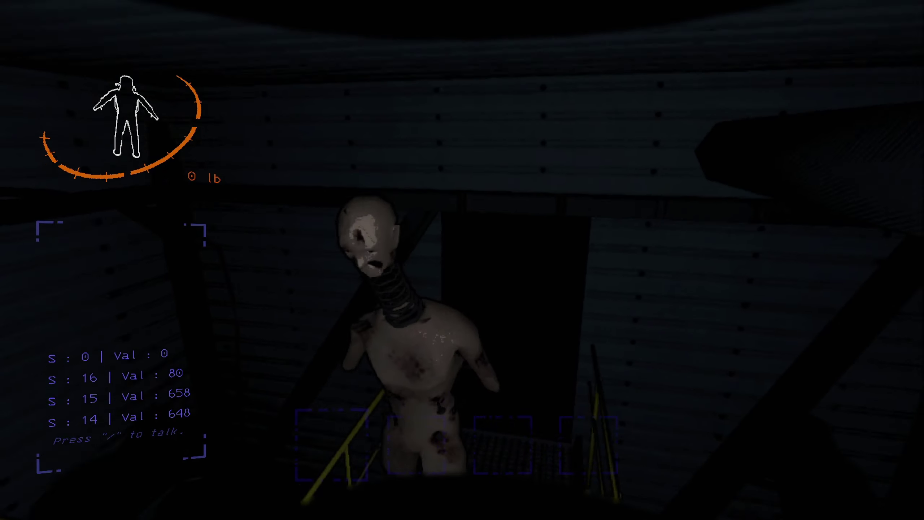
{"action": "key", "text": "s"}
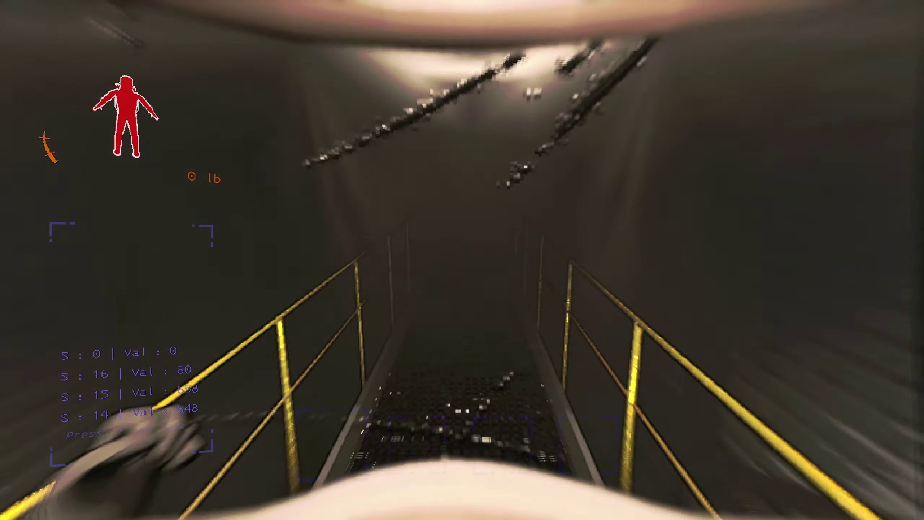
Open the door to the railed walkway and circle the creature among the racks.
{"action": "key", "text": "e"}
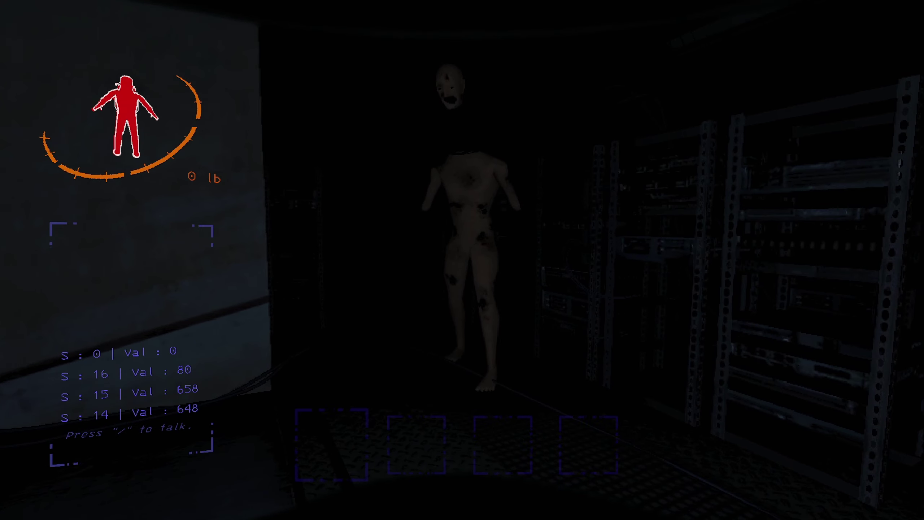
{"action": "key", "text": "w"}
{"action": "key", "text": "w"}
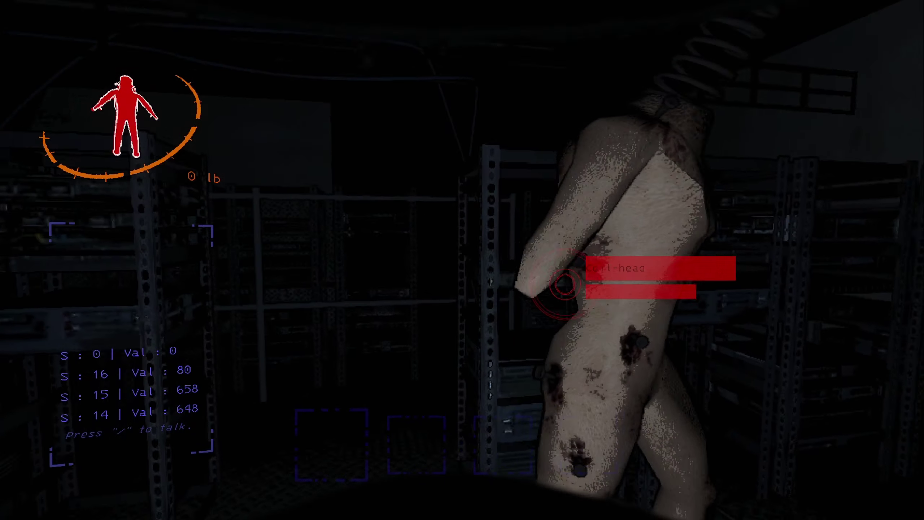
{"action": "key", "text": "w"}
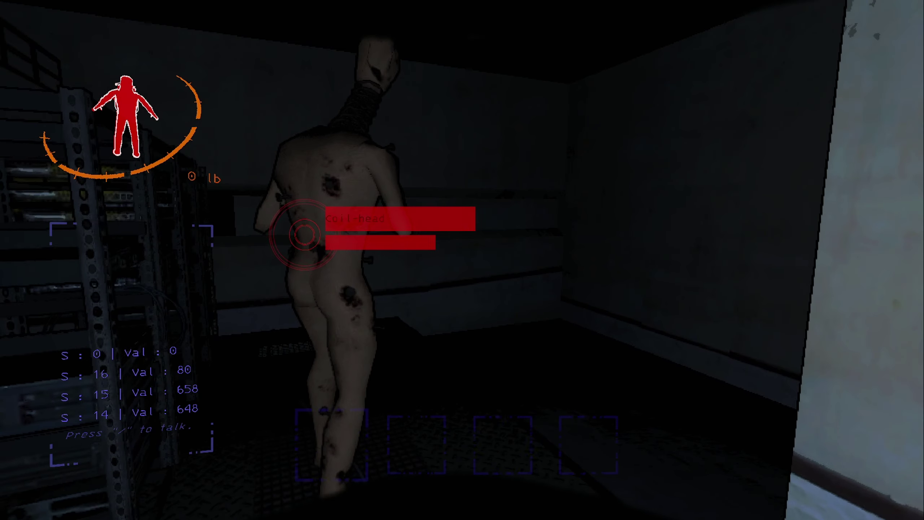
{"action": "key", "text": "s"}
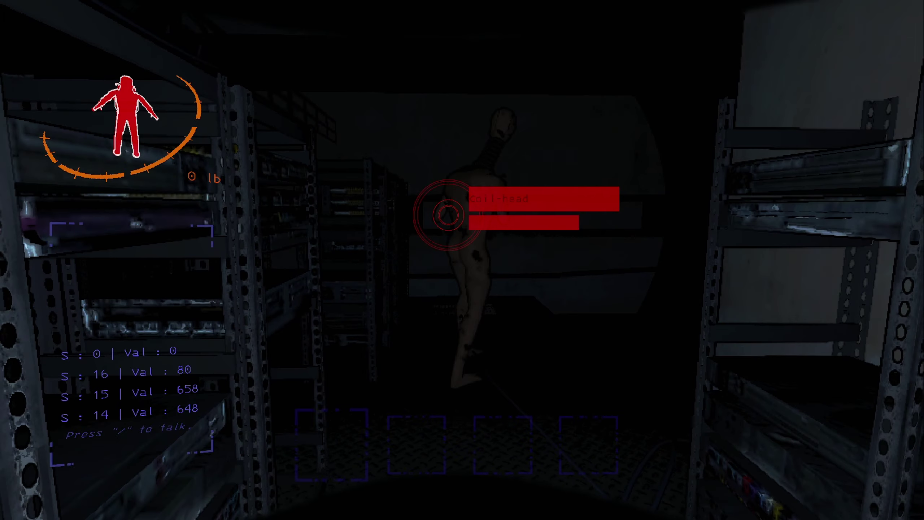
{"action": "key", "text": "w"}
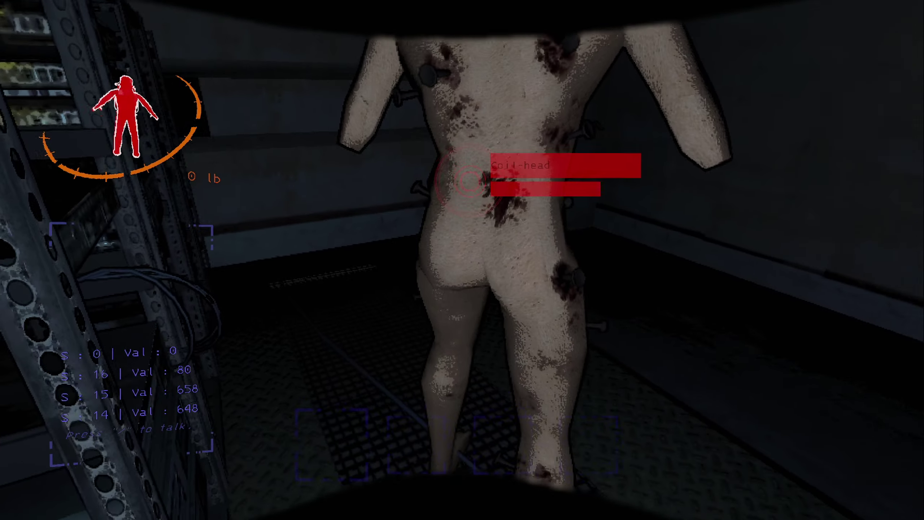
{"action": "key", "text": "s"}
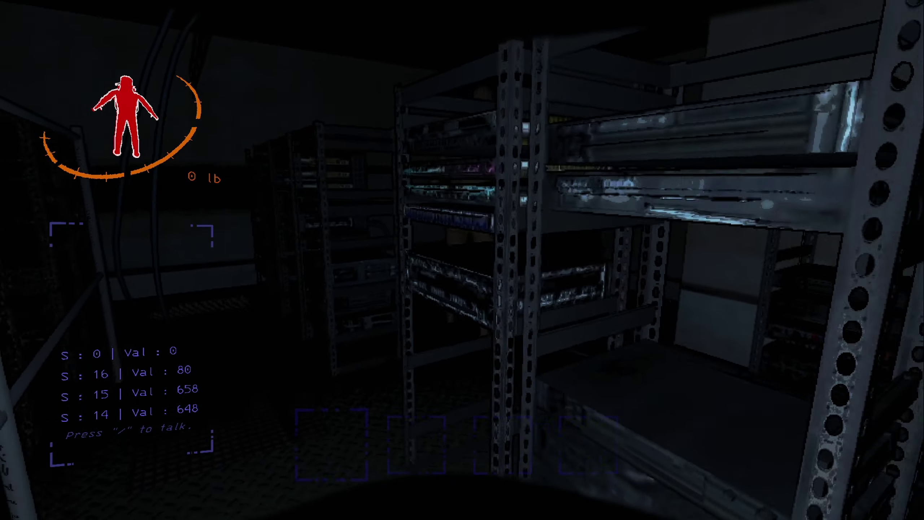
{"action": "key", "text": "w"}
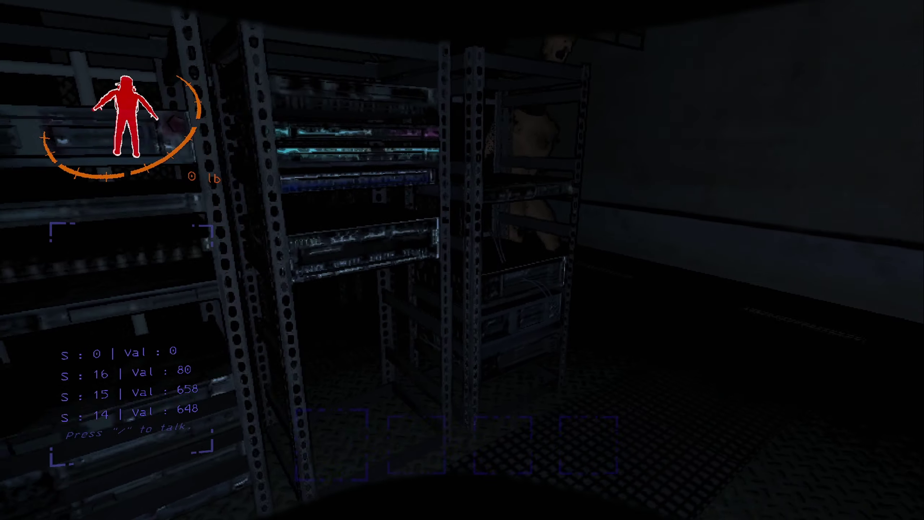
{"action": "key", "text": "s"}
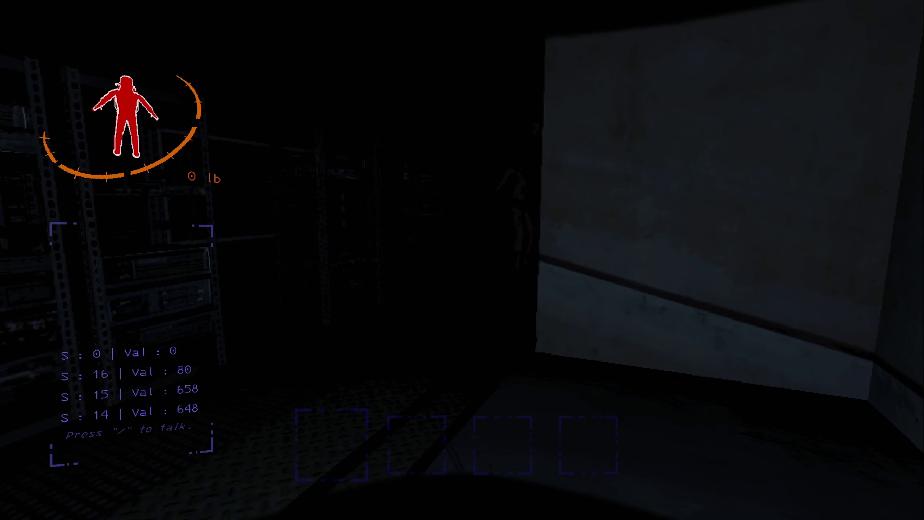
{"action": "key", "text": "d"}
{"action": "key", "text": "a"}
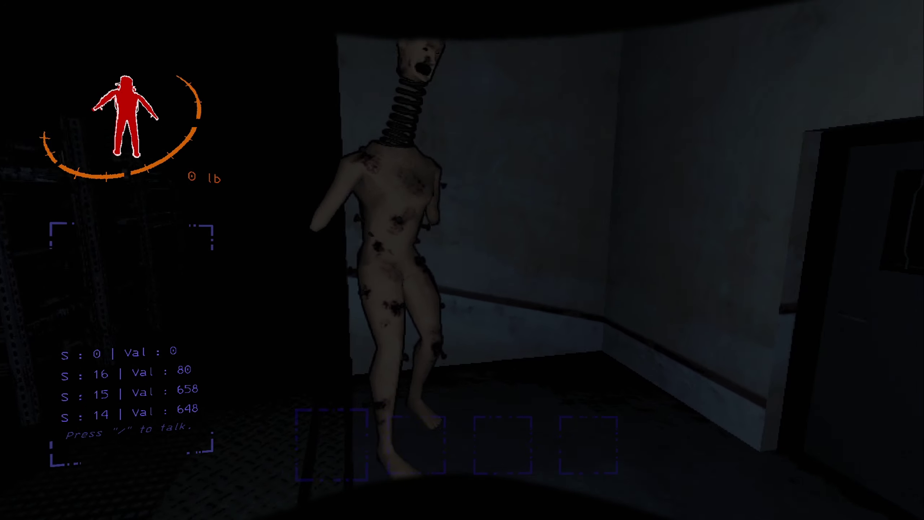
{"action": "key", "text": "w"}
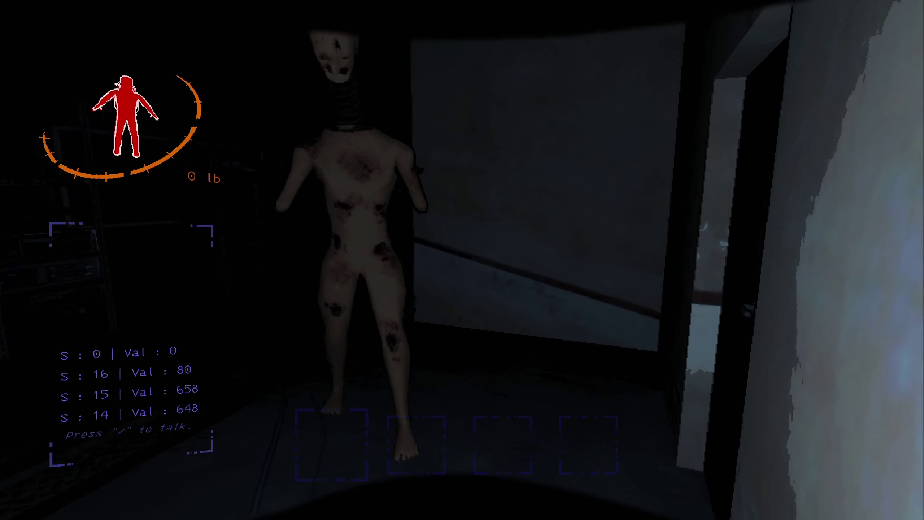
{"action": "key", "text": "w"}
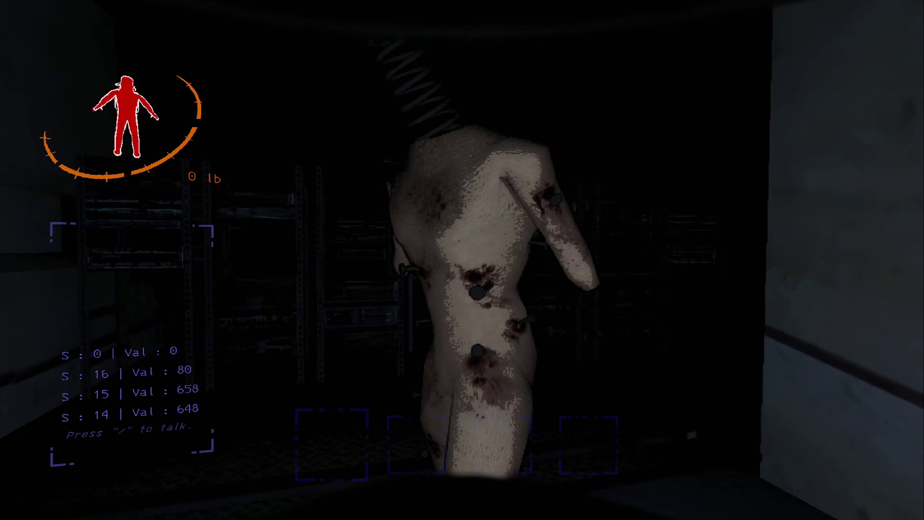
Slip past the creature out the door and follow the catwalk railing as the ship departs.
{"action": "key", "text": "e"}
{"action": "key", "text": "s"}
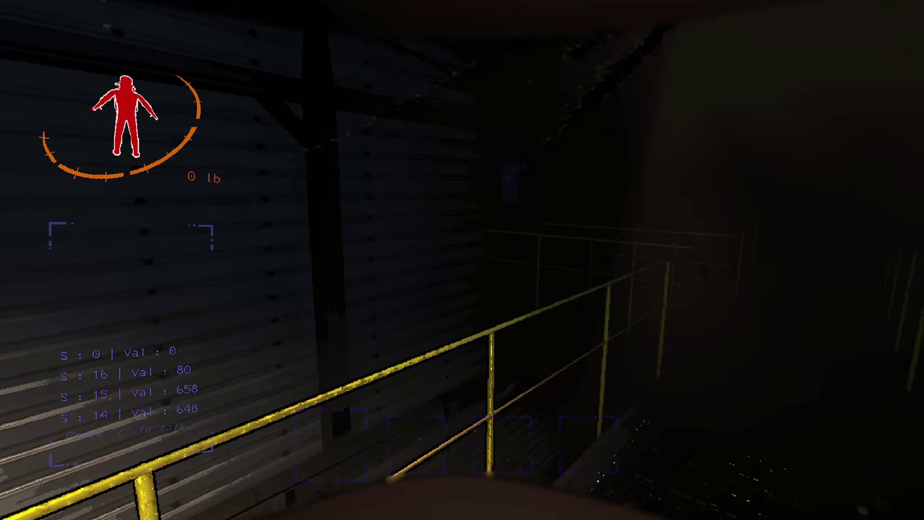
{"action": "key", "text": "w"}
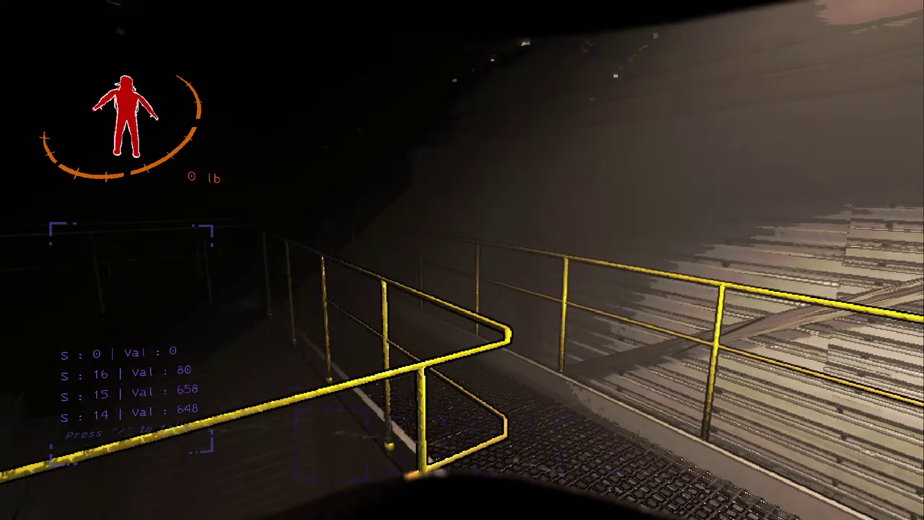
{"action": "key", "text": "w"}
{"action": "key", "text": "w"}
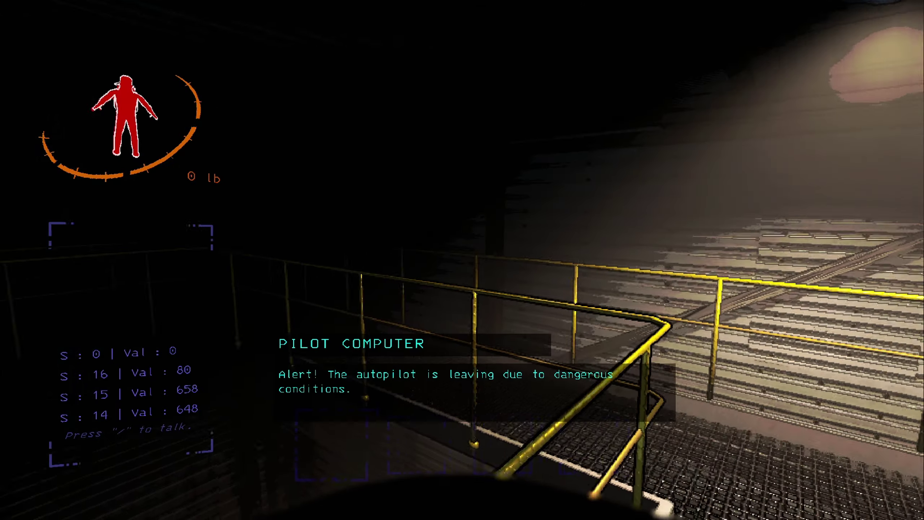
{"action": "key", "text": "w"}
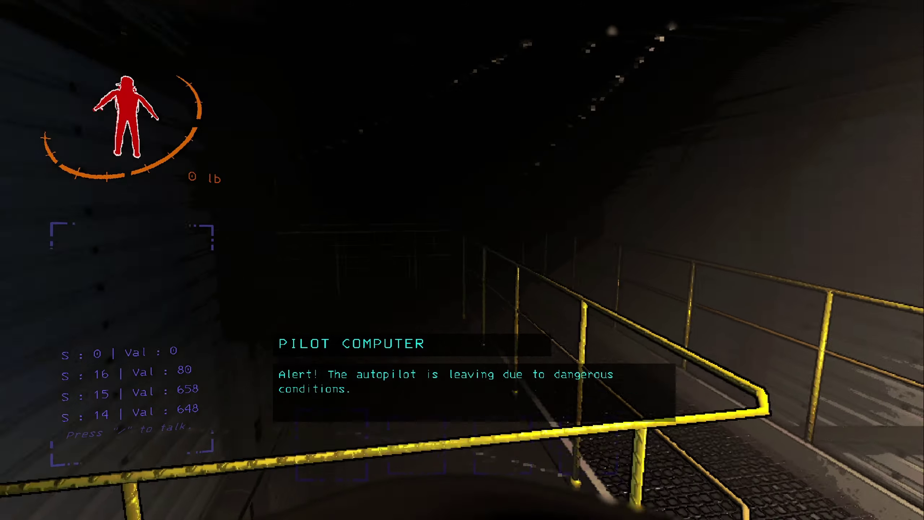
{"action": "key", "text": "w"}
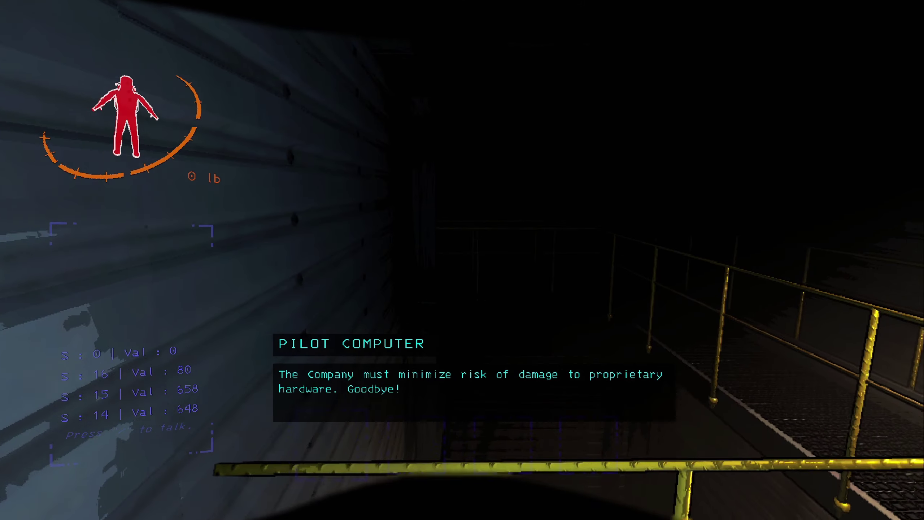
{"action": "key", "text": "w"}
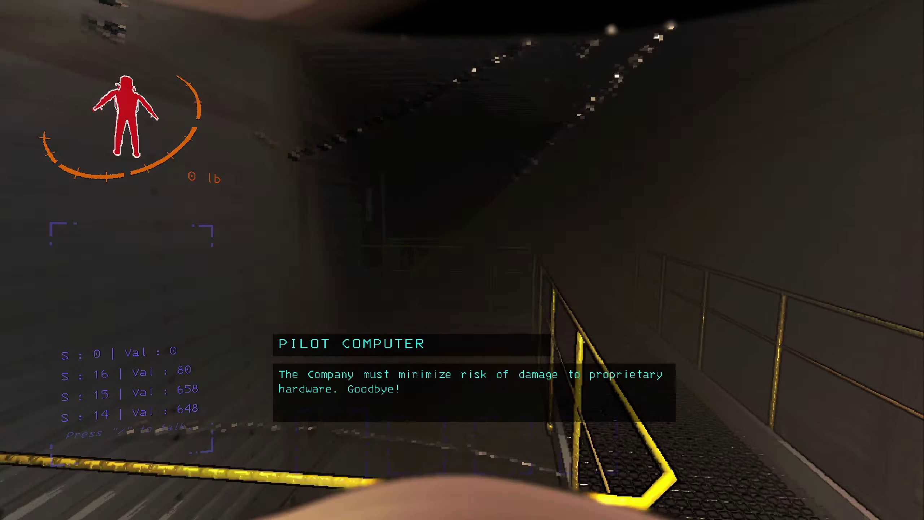
{"action": "key", "text": "w"}
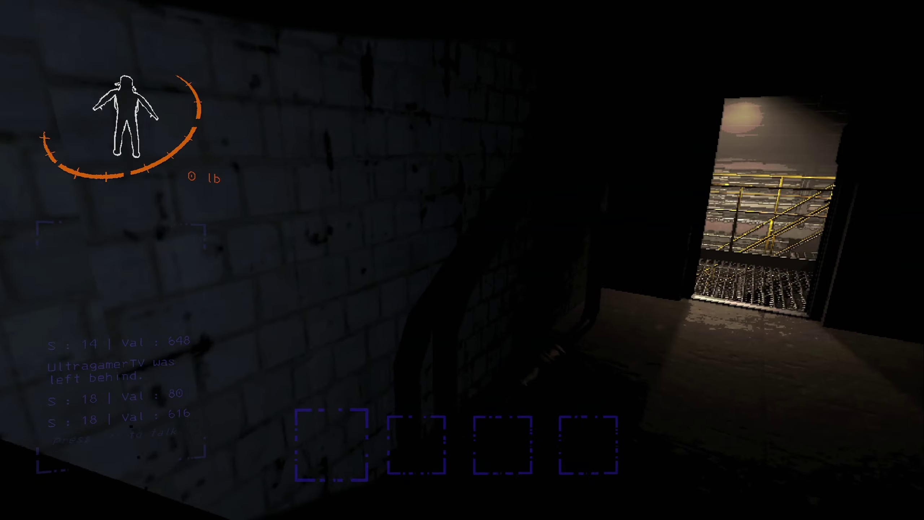
Cross the lit catwalk, descend the stairs, and take the brick corridor through the facility door.
{"action": "key", "text": "w"}
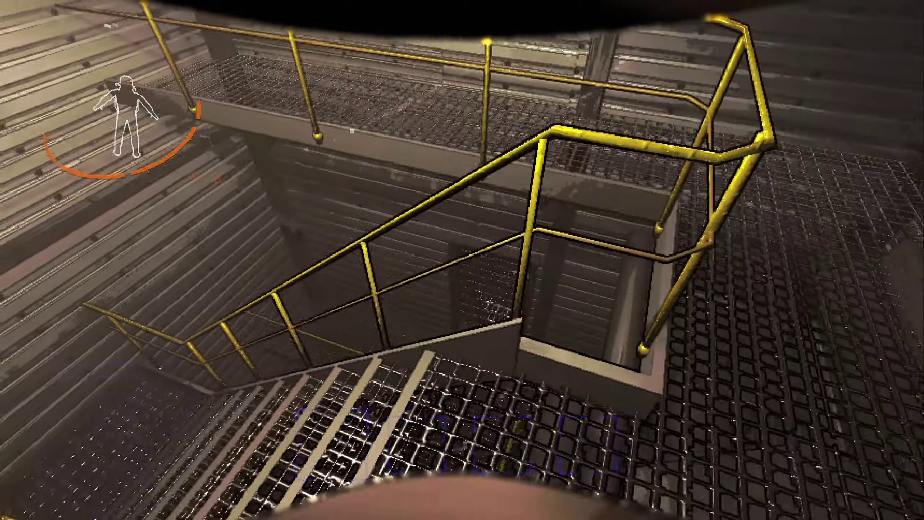
{"action": "key", "text": "w"}
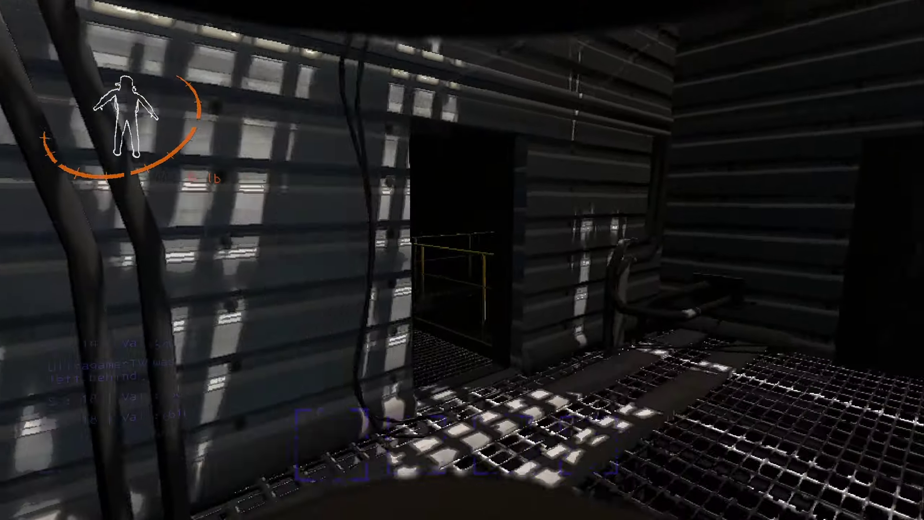
{"action": "key", "text": "w"}
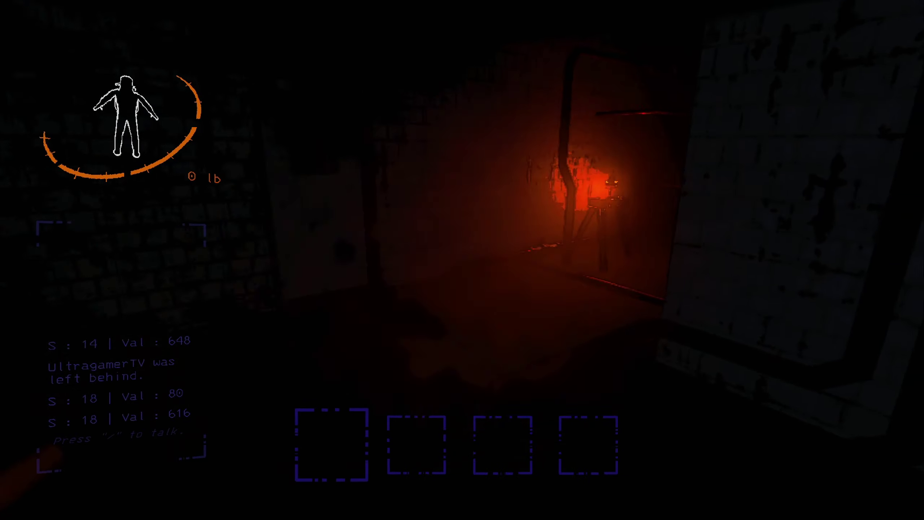
{"action": "key", "text": "w"}
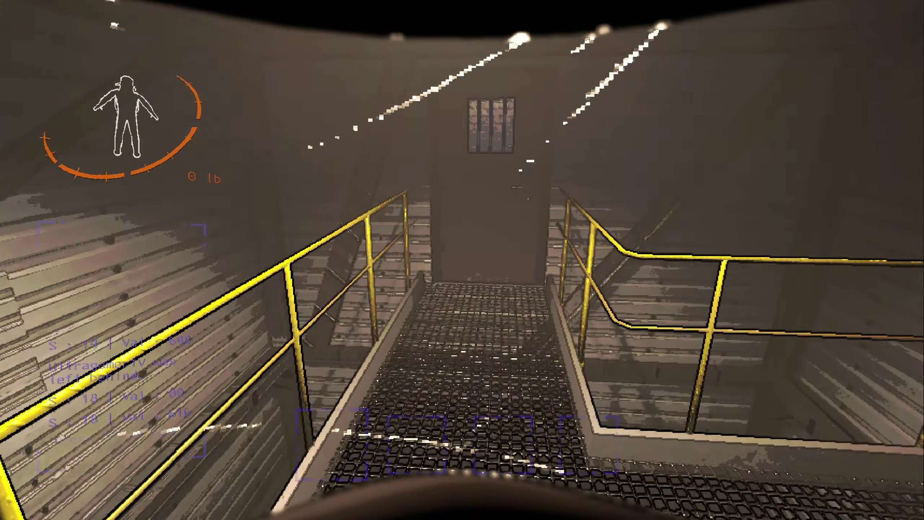
{"action": "key", "text": "w"}
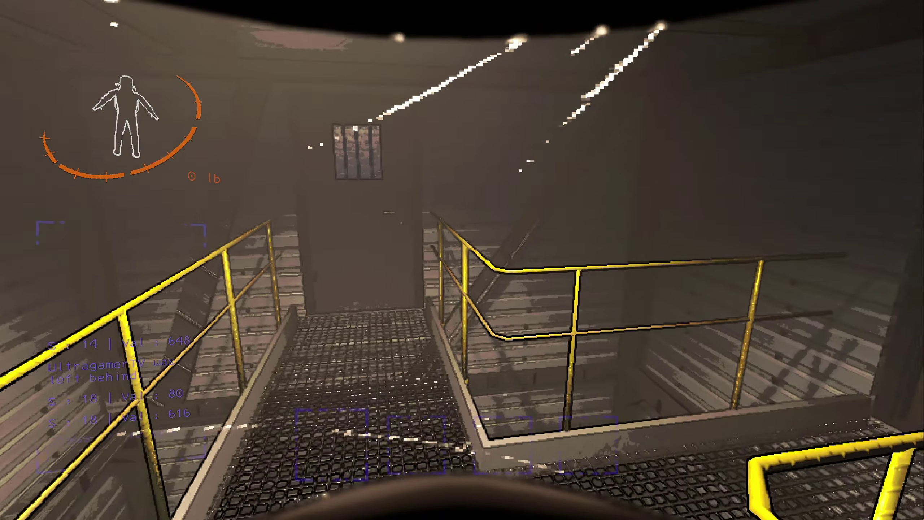
{"action": "key", "text": "w"}
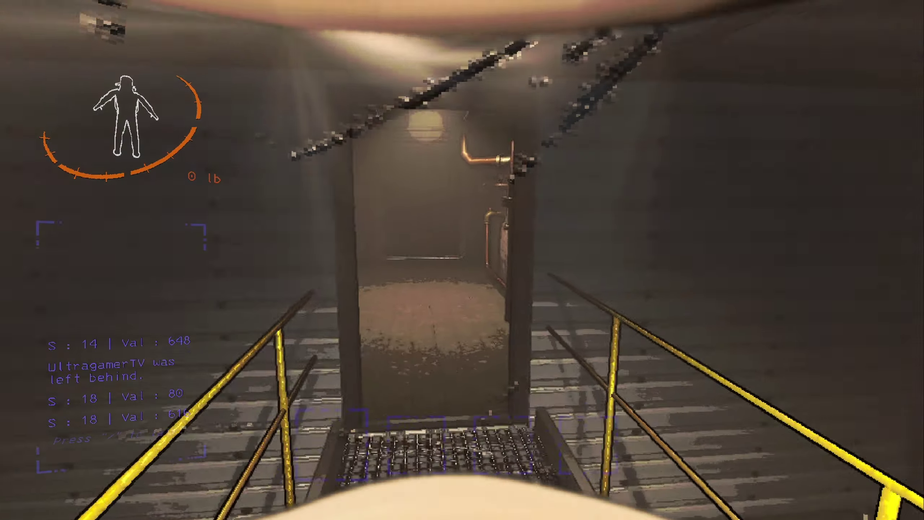
{"action": "key", "text": "w"}
{"action": "key", "text": "e"}
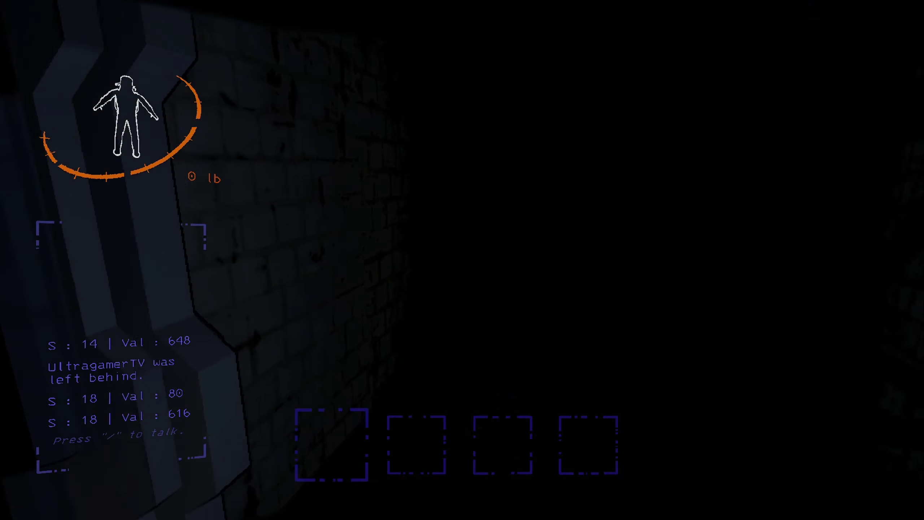
Follow the railed catwalk into the brick-walled room to the metal storage shelves.
{"action": "key", "text": "w"}
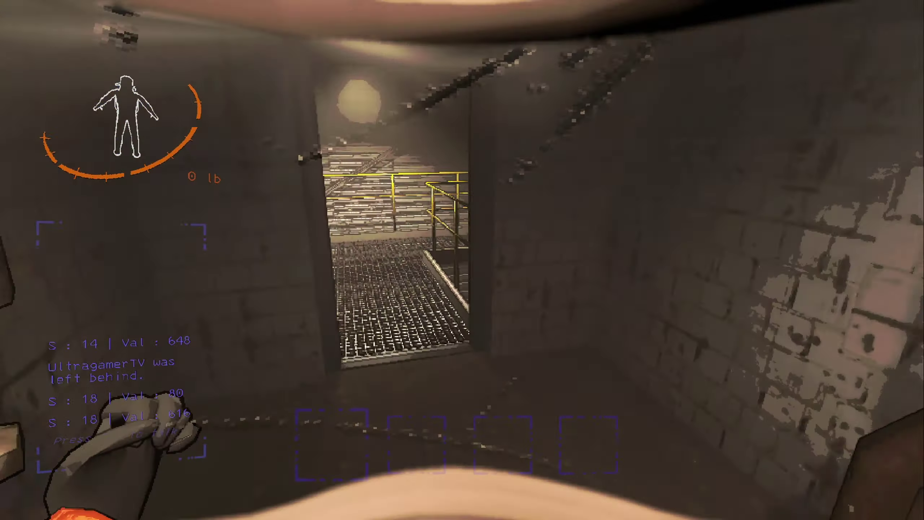
{"action": "key", "text": "w"}
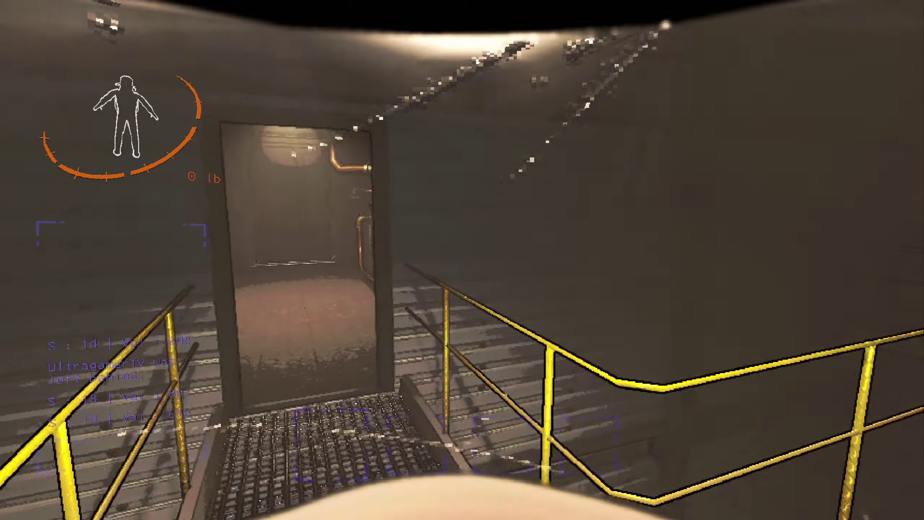
{"action": "key", "text": "w"}
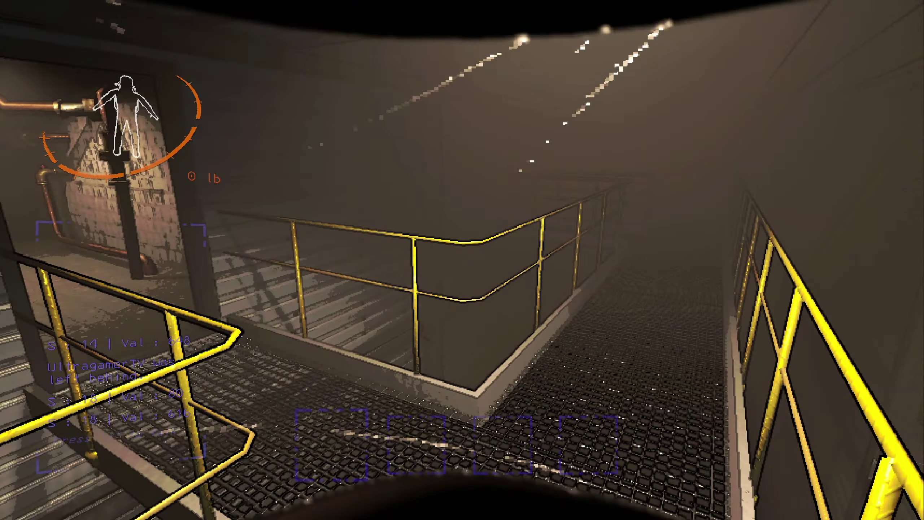
{"action": "key", "text": "w"}
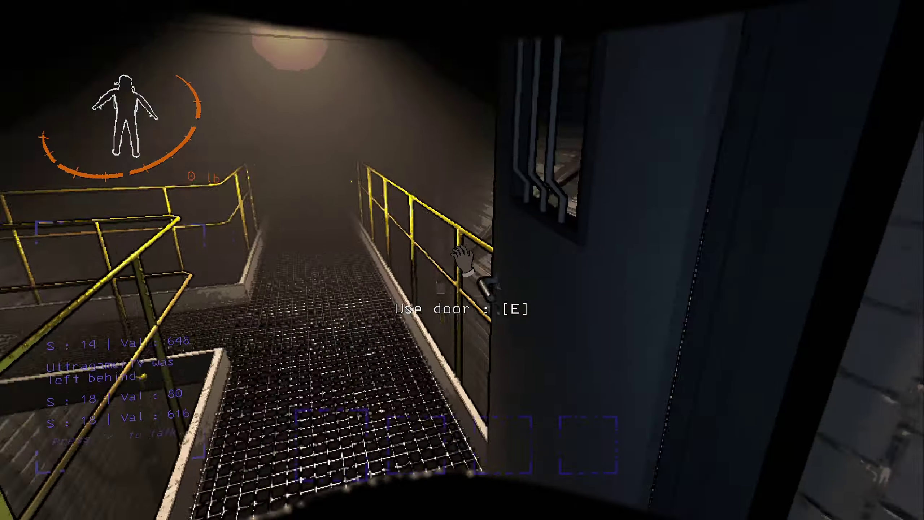
{"action": "key", "text": "w"}
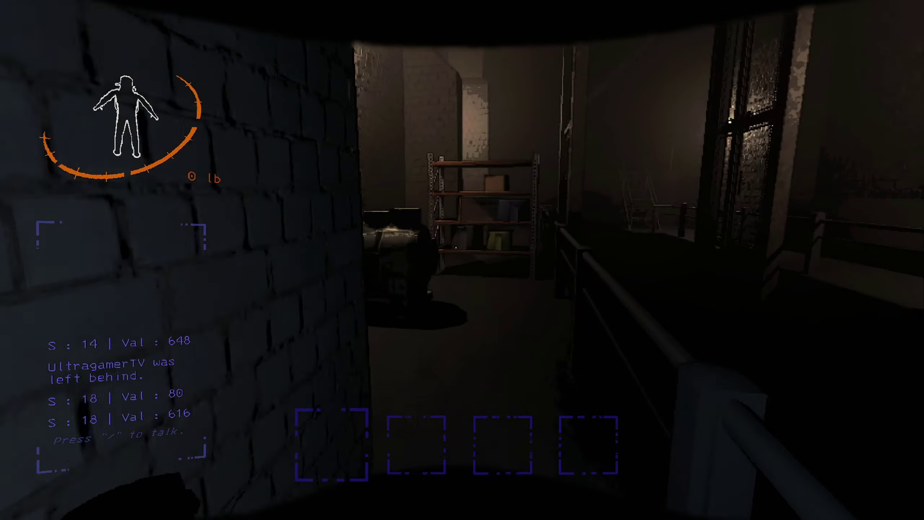
{"action": "key", "text": "w"}
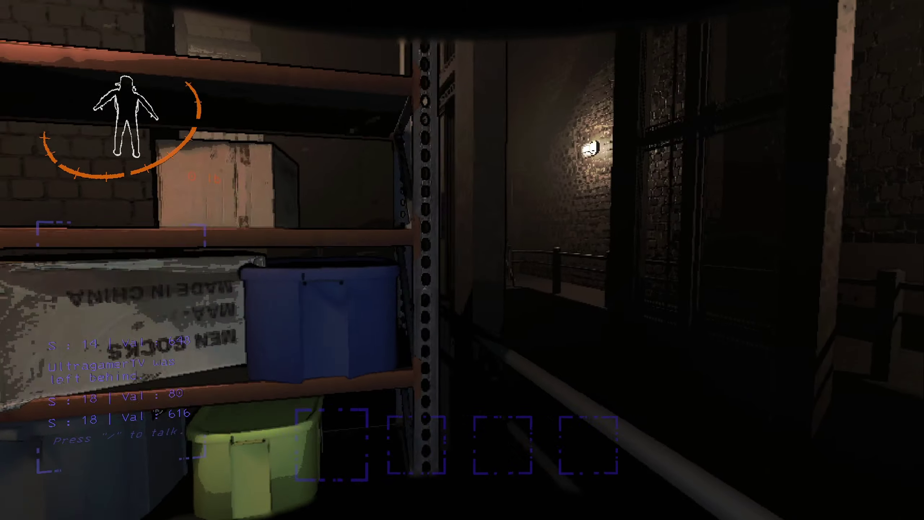
{"action": "key", "text": "w"}
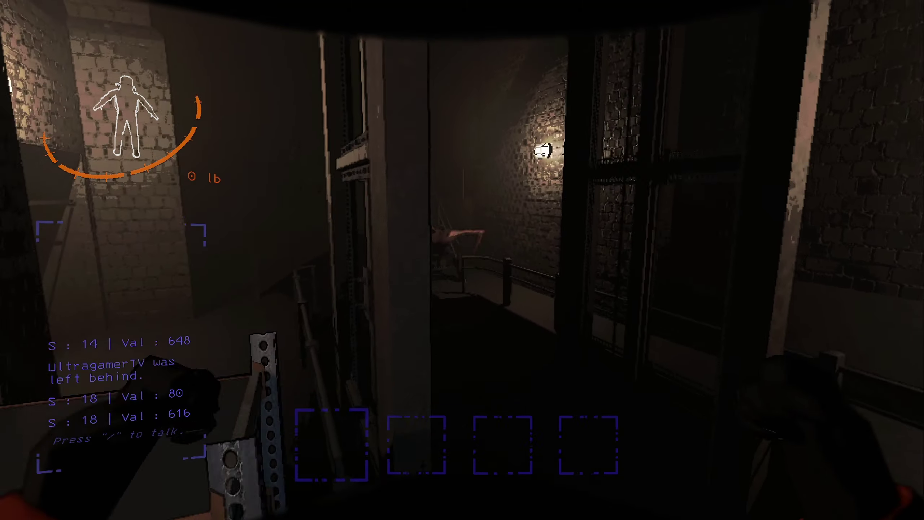
{"action": "key", "text": "w"}
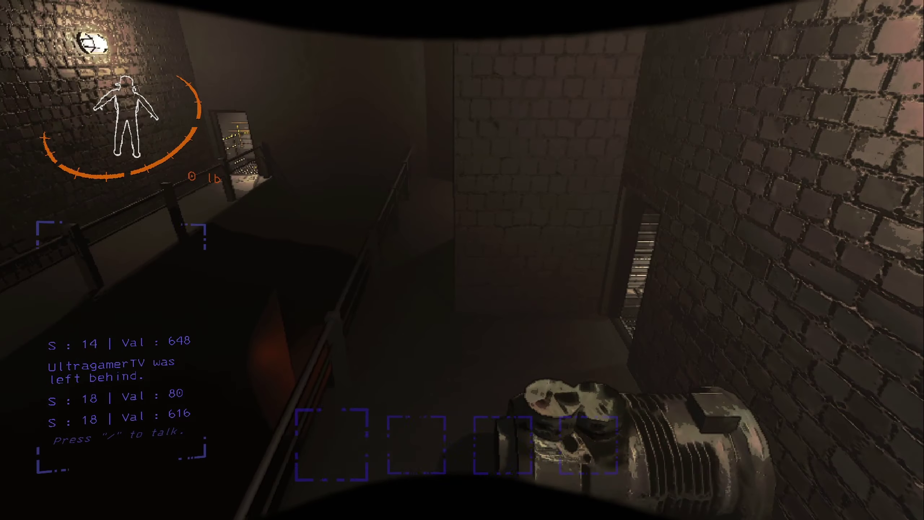
{"action": "key", "text": "g"}
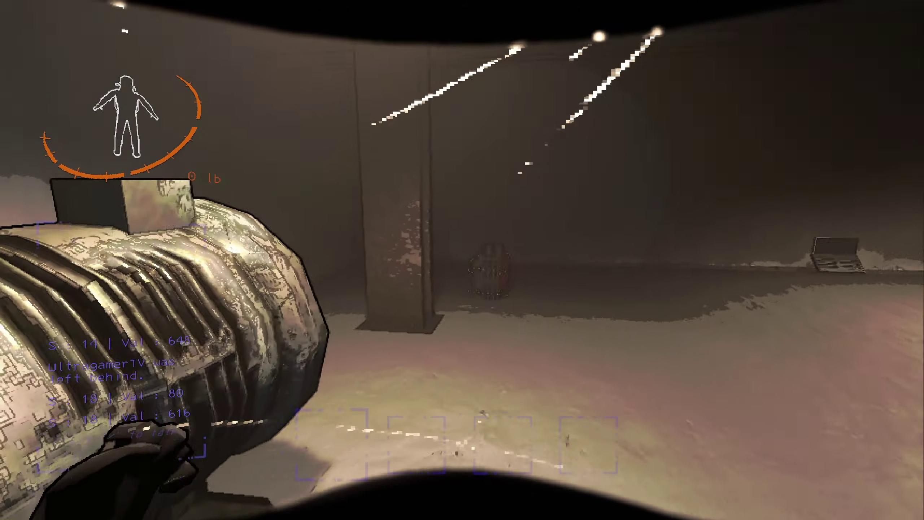
Drop the carried engine, scan, and cross the stair landing to open the catwalk door.
{"action": "key", "text": "g"}
{"action": "right_click", "coordinate": [462, 260]}
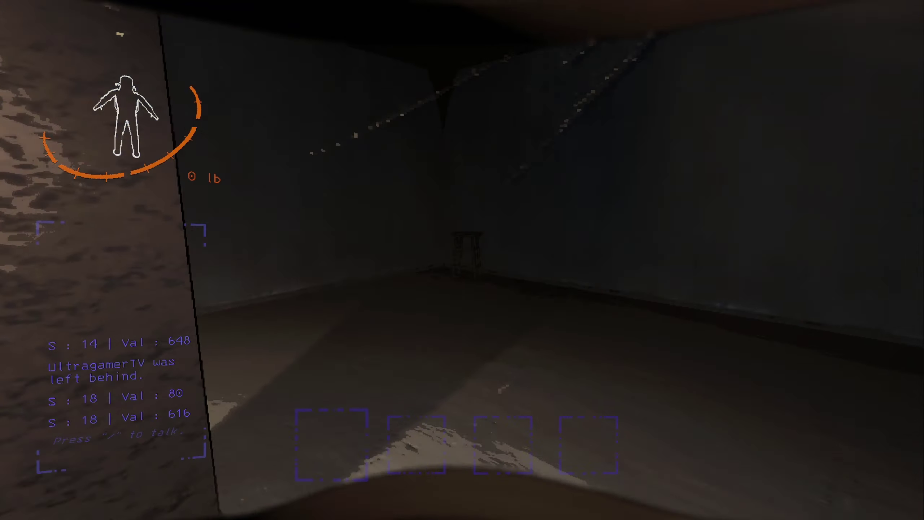
{"action": "key", "text": "w"}
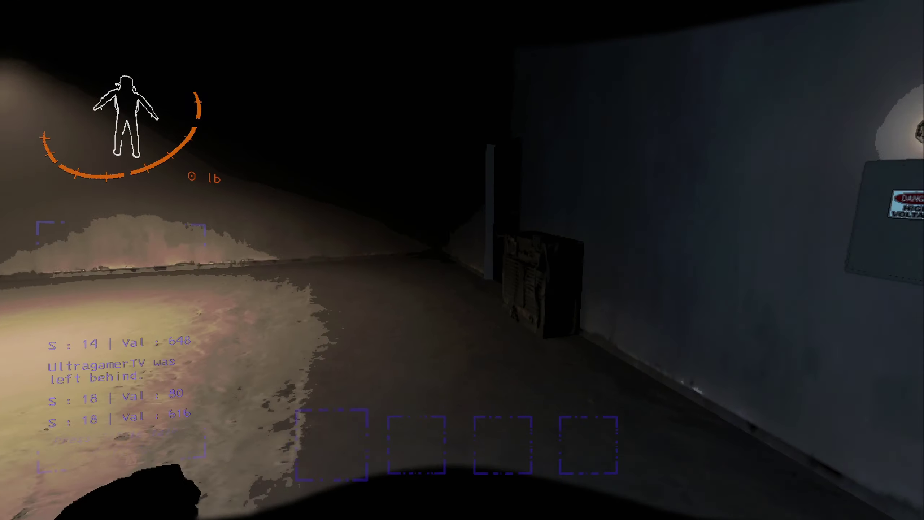
{"action": "key", "text": "w"}
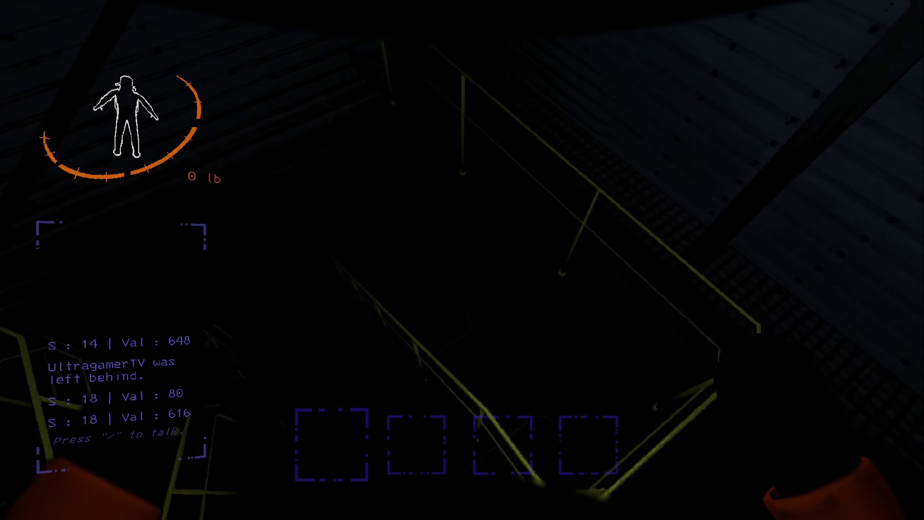
{"action": "key", "text": "w"}
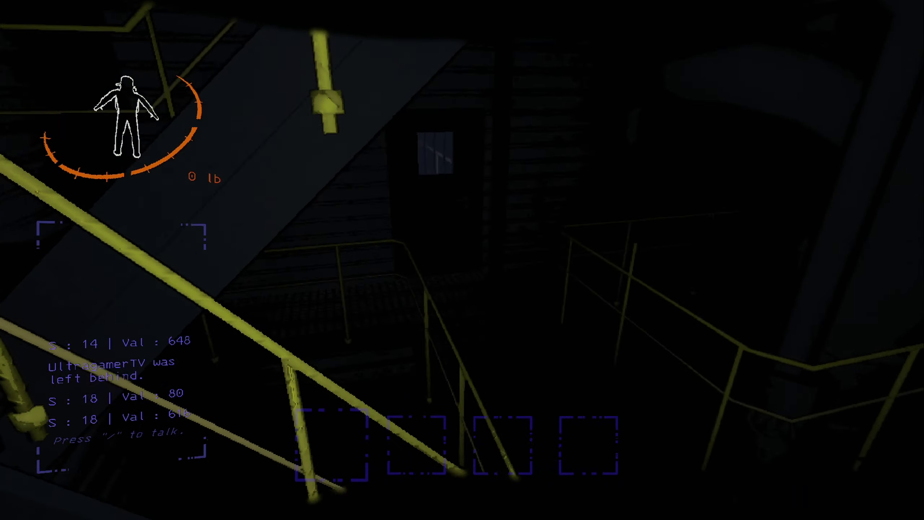
{"action": "key", "text": "w"}
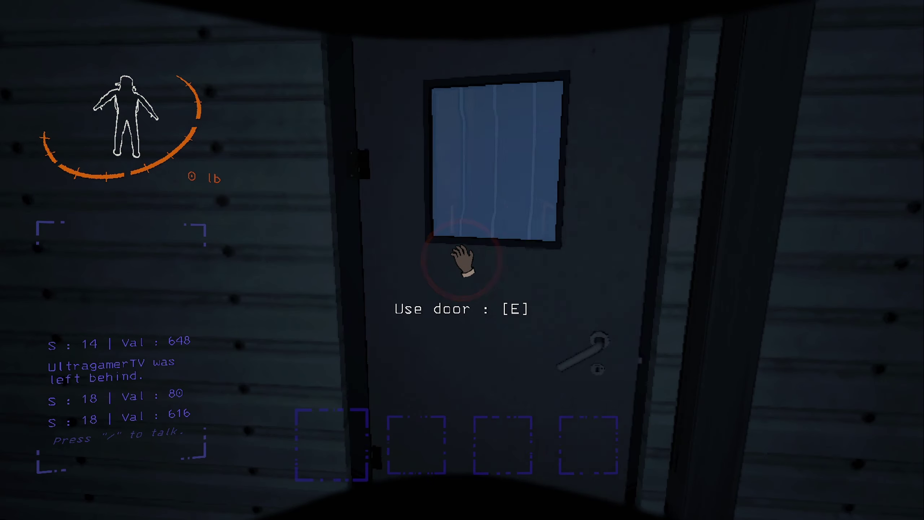
{"action": "key", "text": "e"}
Cross the catwalk to the stair doorway, scan for items, and pick up the key.
{"action": "key", "text": "w"}
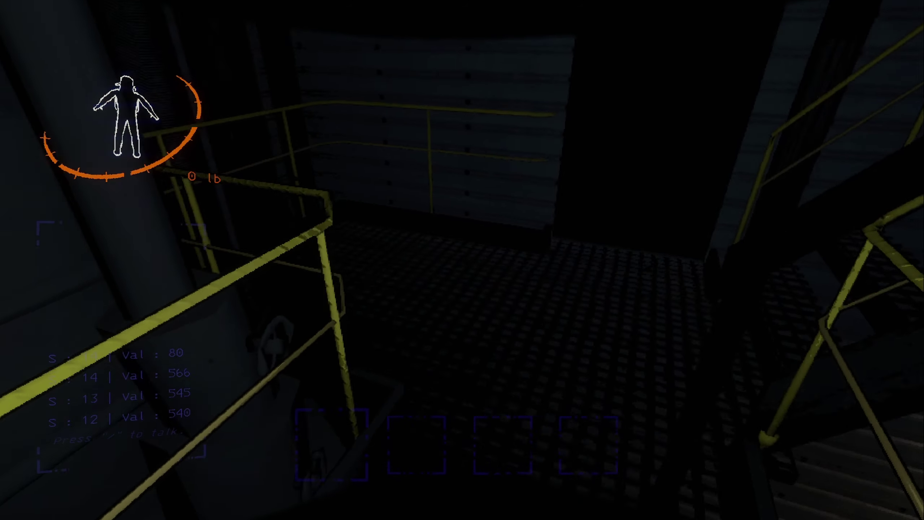
{"action": "key", "text": "w"}
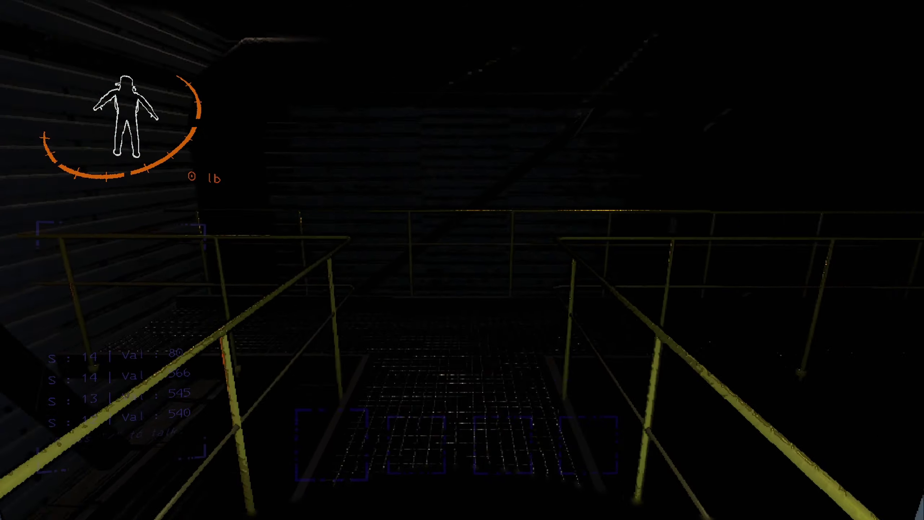
{"action": "left_click_drag", "start_coordinate": [462, 260], "coordinate": [650, 260]}
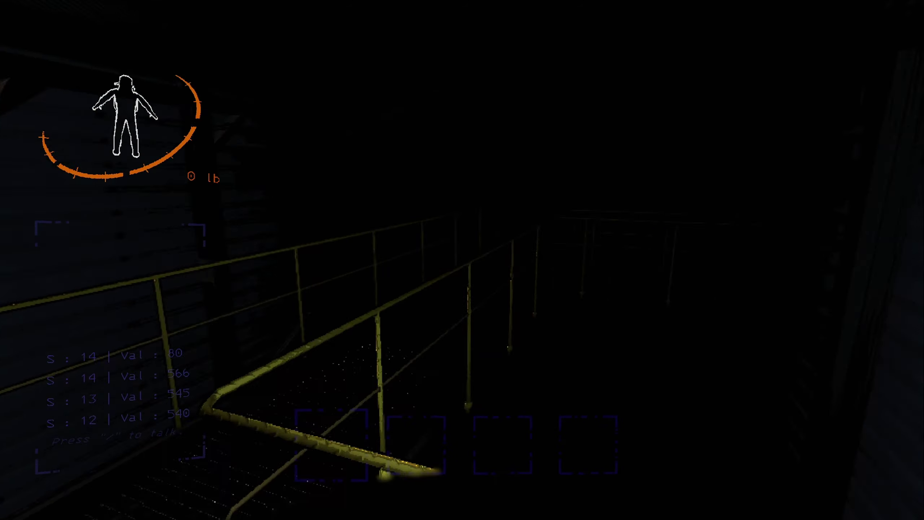
{"action": "key", "text": "w"}
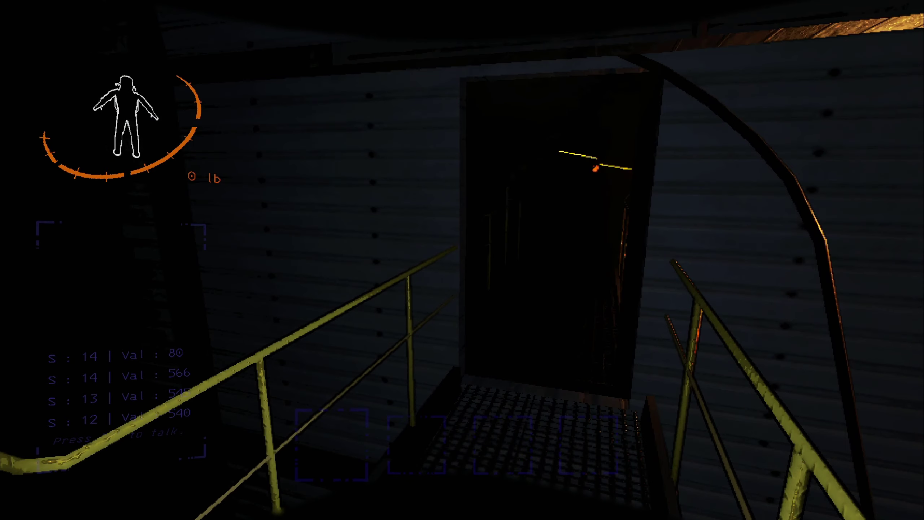
{"action": "left_click_drag", "start_coordinate": [462, 261], "coordinate": [794, 260]}
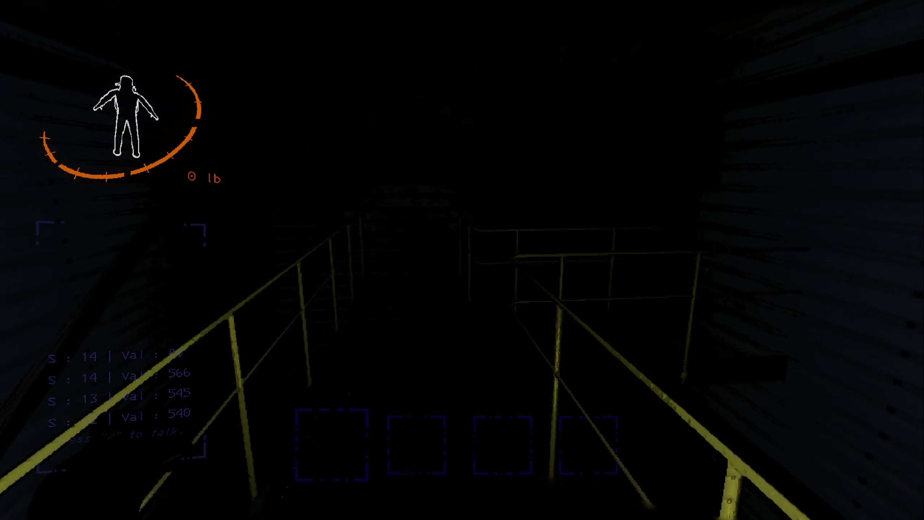
{"action": "left_click_drag", "start_coordinate": [462, 260], "coordinate": [290, 259]}
{"action": "left_click_drag", "start_coordinate": [463, 260], "coordinate": [650, 260]}
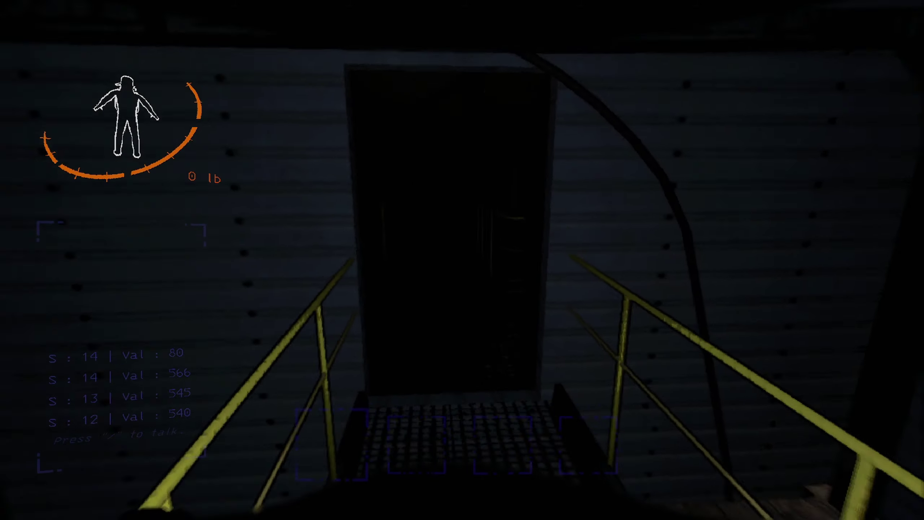
{"action": "key", "text": "w"}
{"action": "right_click", "coordinate": [463, 260]}
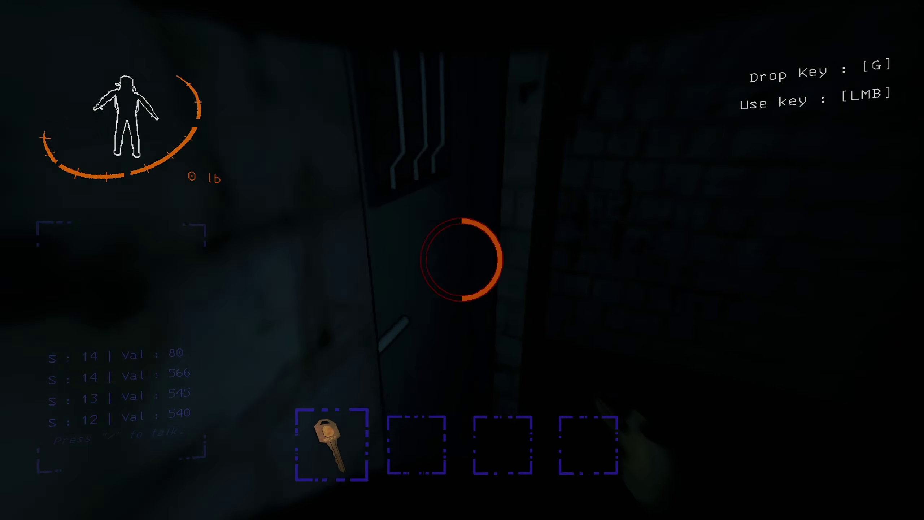
{"action": "key", "text": "e"}
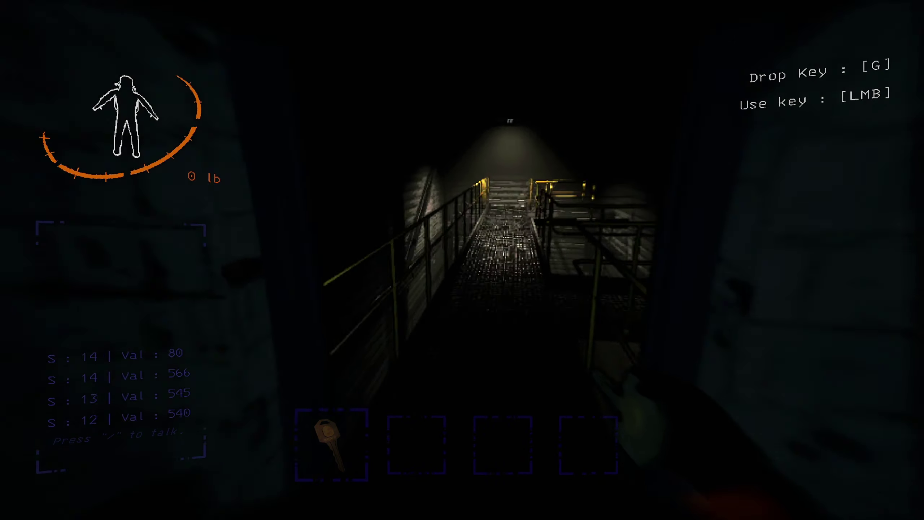
Walk along the lit catwalk and down the stairs into the brick corridor.
{"action": "key", "text": "w"}
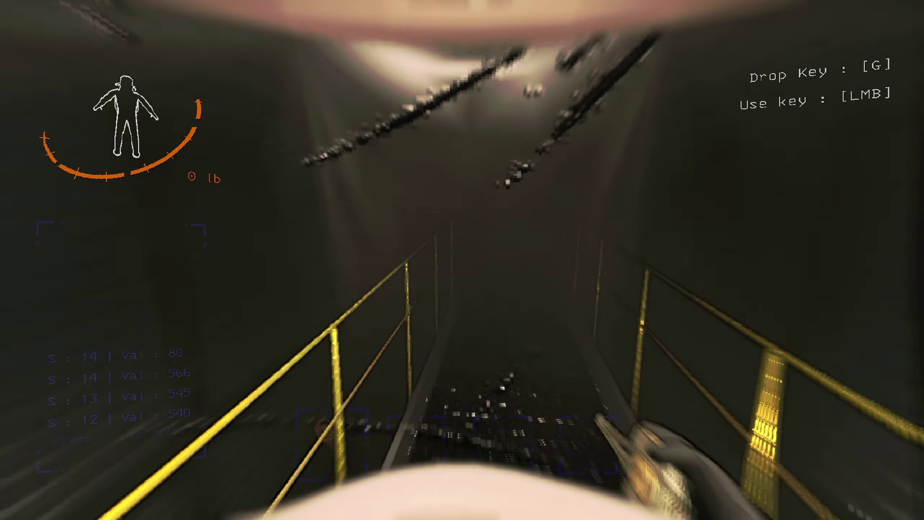
{"action": "key", "text": "w"}
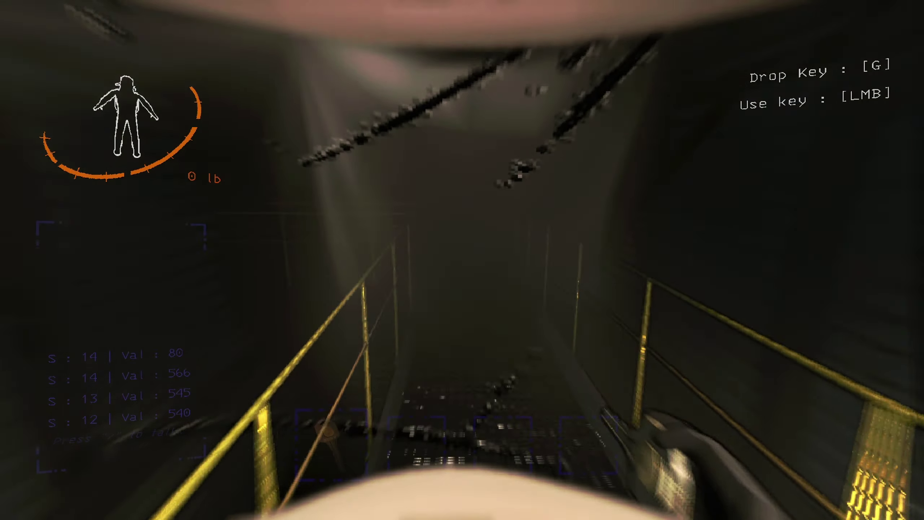
{"action": "key", "text": "w"}
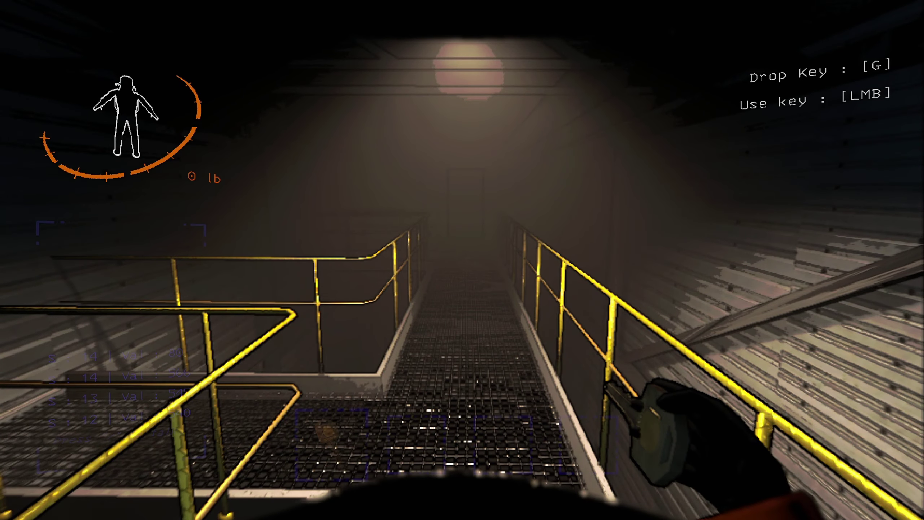
{"action": "key", "text": "w"}
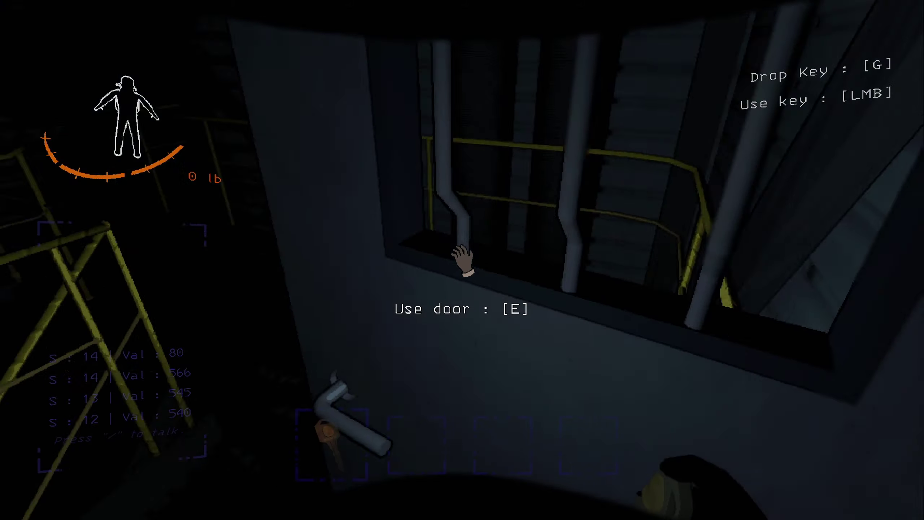
{"action": "key", "text": "w"}
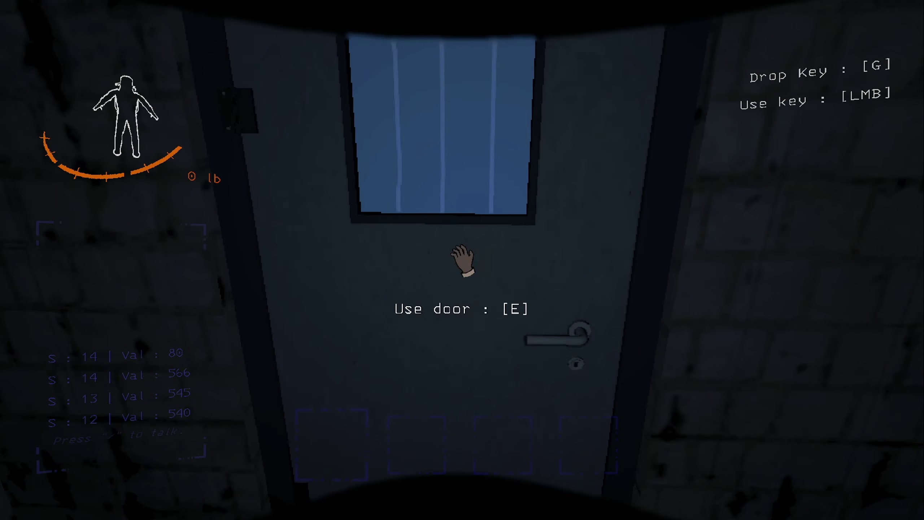
{"action": "key", "text": "w"}
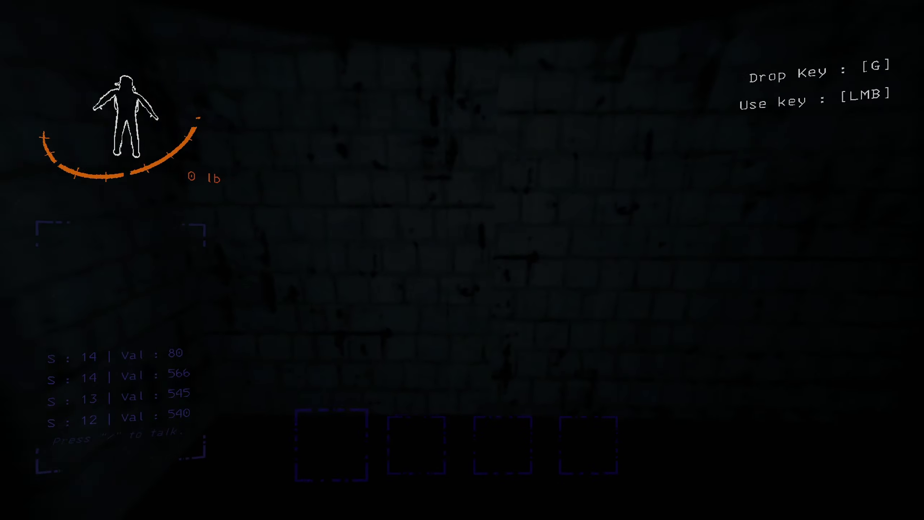
{"action": "key", "text": "w"}
{"action": "key", "text": "w"}
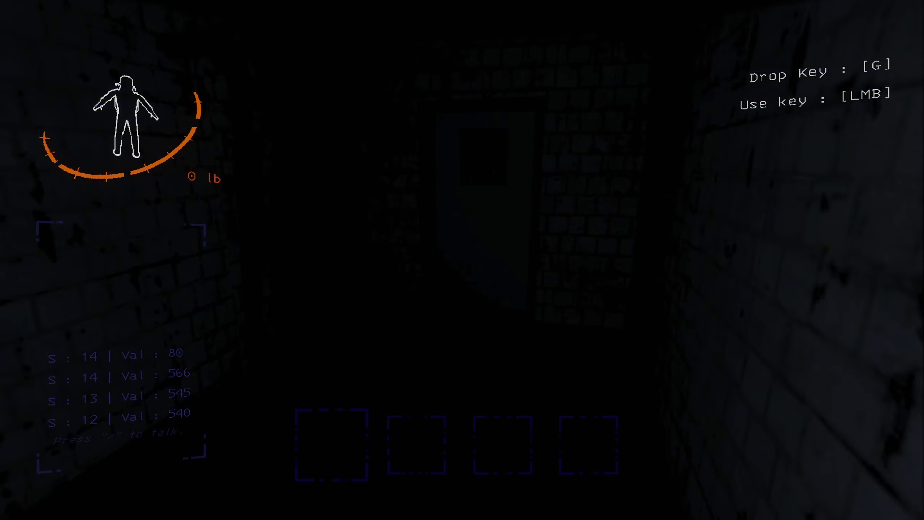
Go through the corridor door and continue around the dark stairwell landing.
{"action": "key", "text": "q"}
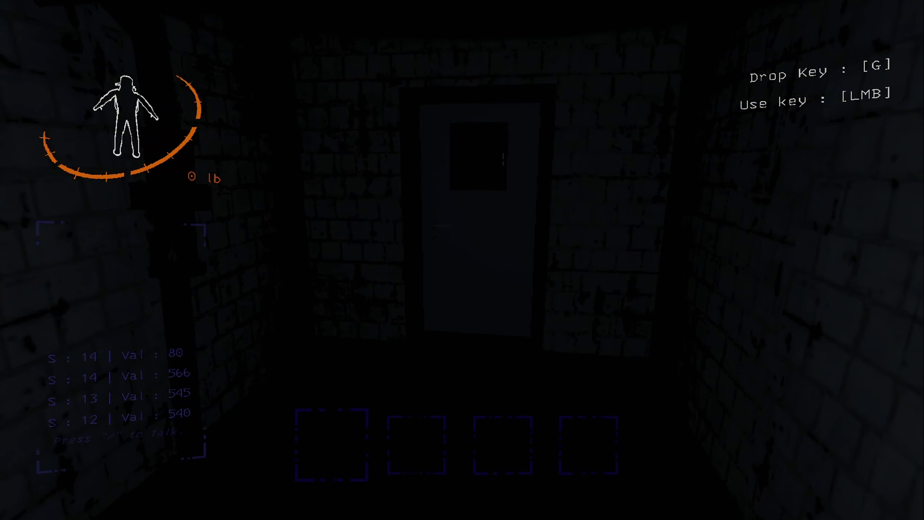
{"action": "key", "text": "w"}
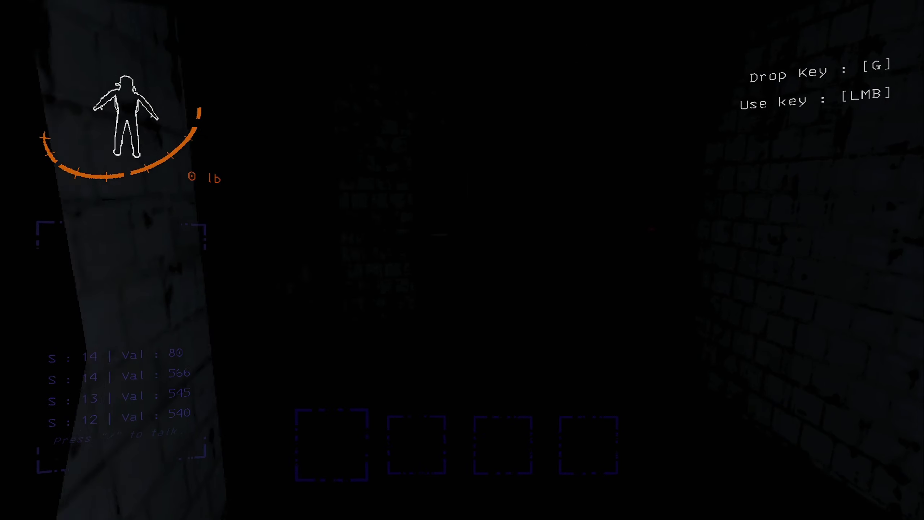
{"action": "key", "text": "w"}
{"action": "key", "text": "e"}
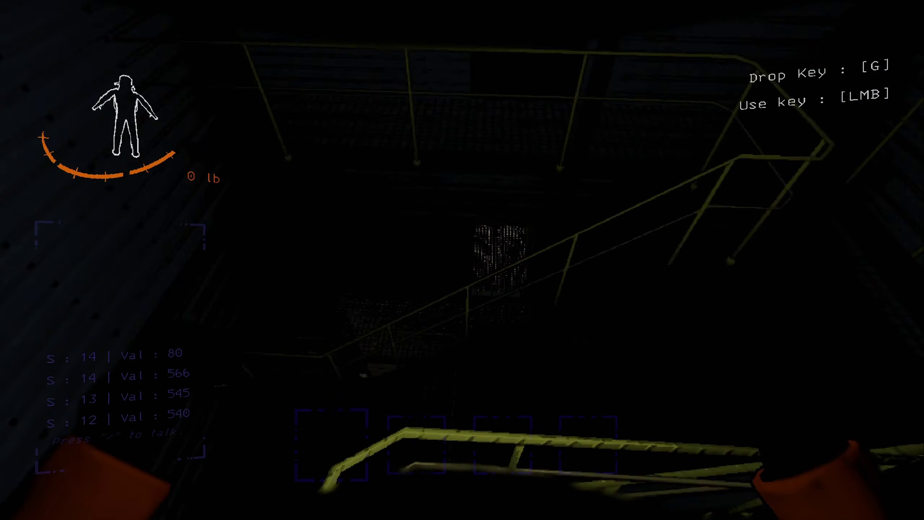
{"action": "key", "text": "w"}
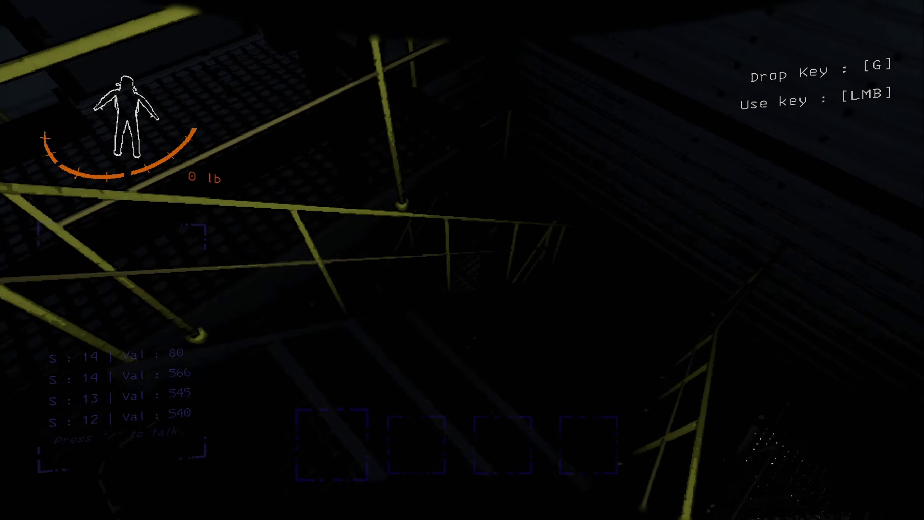
{"action": "key", "text": "w"}
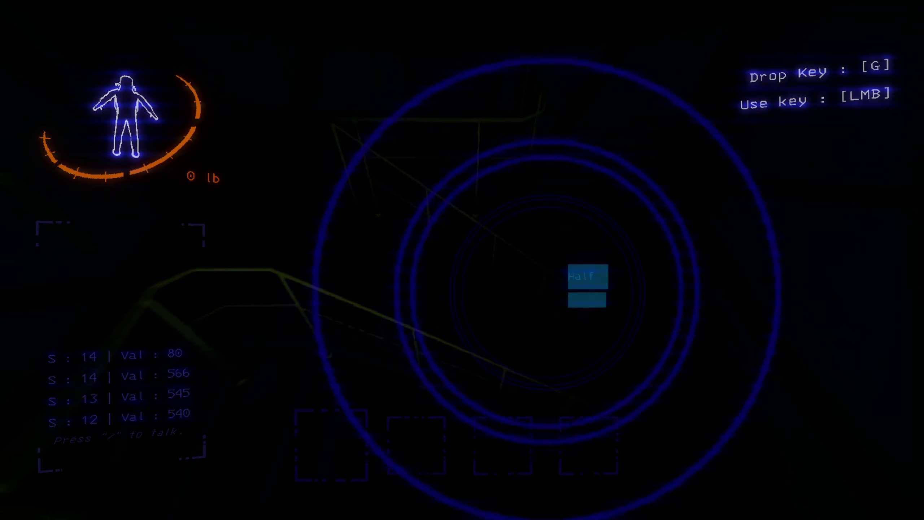
{"action": "left_click_drag", "start_coordinate": [462, 260], "coordinate": [650, 260]}
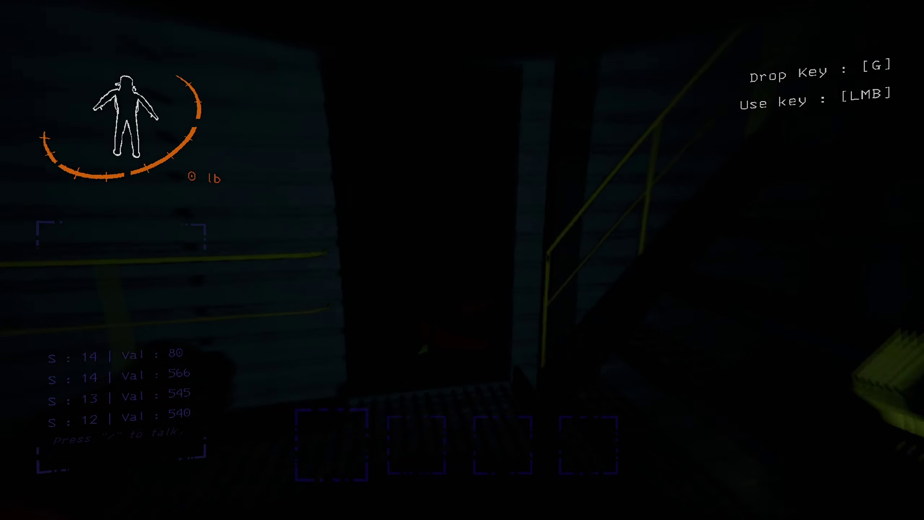
{"action": "key", "text": "w"}
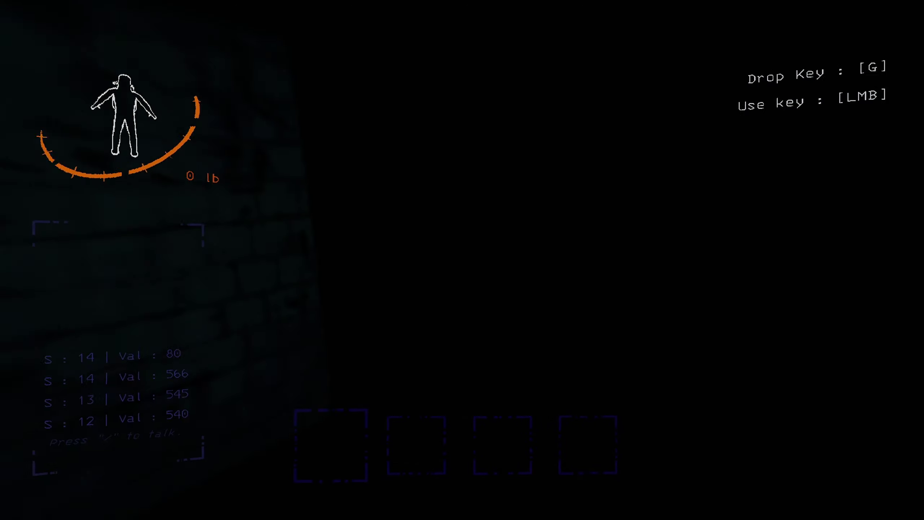
Sprint through the doorway past the shelving and down the corridor to the stairwell.
{"action": "key", "text": "shift+w"}
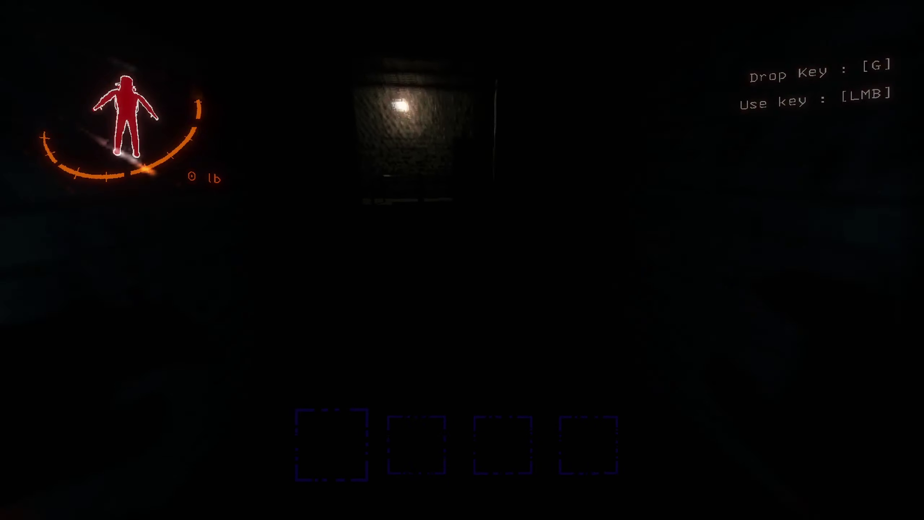
{"action": "key", "text": "w"}
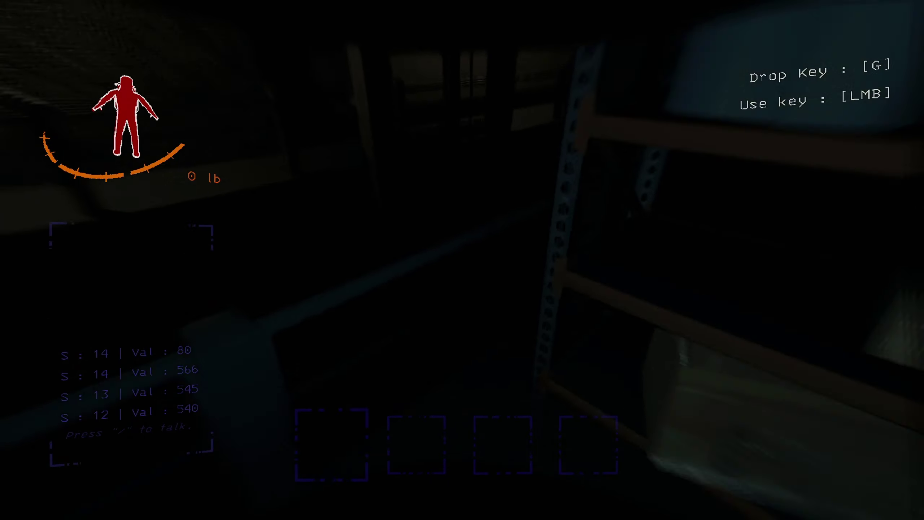
{"action": "key", "text": "shift+w"}
{"action": "key", "text": "w"}
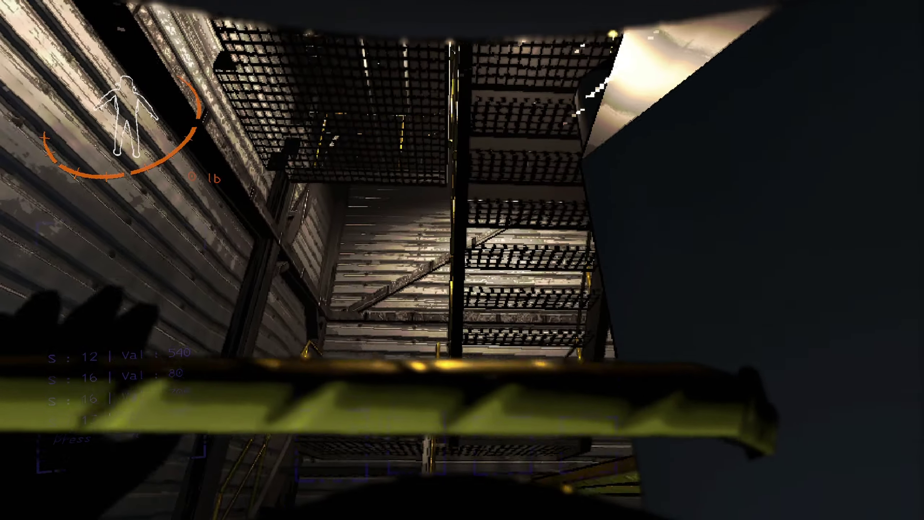
Pause the game to show the menu listing the three-person crew.
{"action": "key", "text": "Escape"}
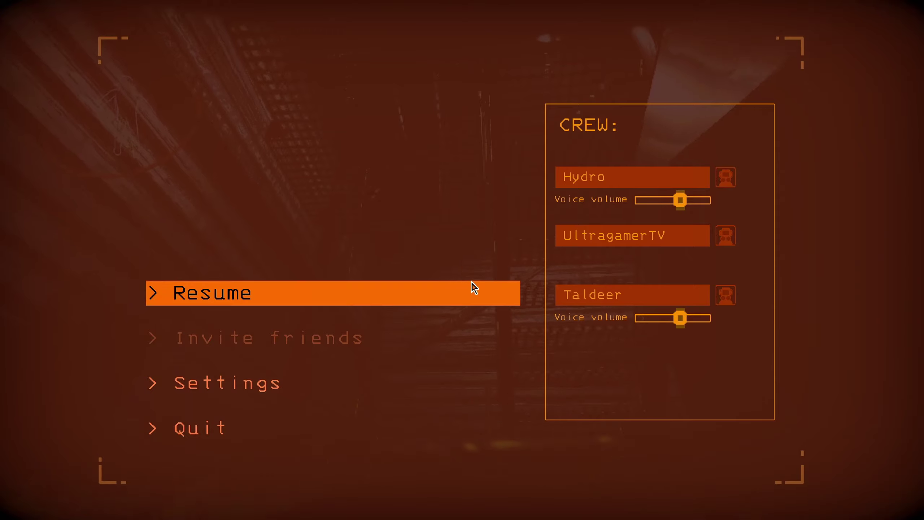